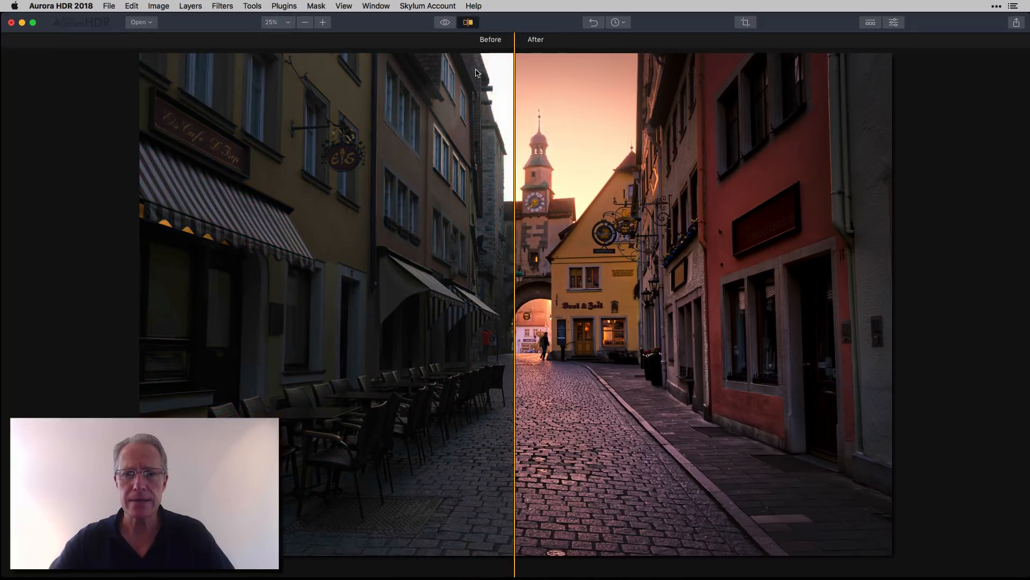
Compare the edited street photo with the original using the before/after divider and the full original preview.
drag(513, 117, 384, 132)
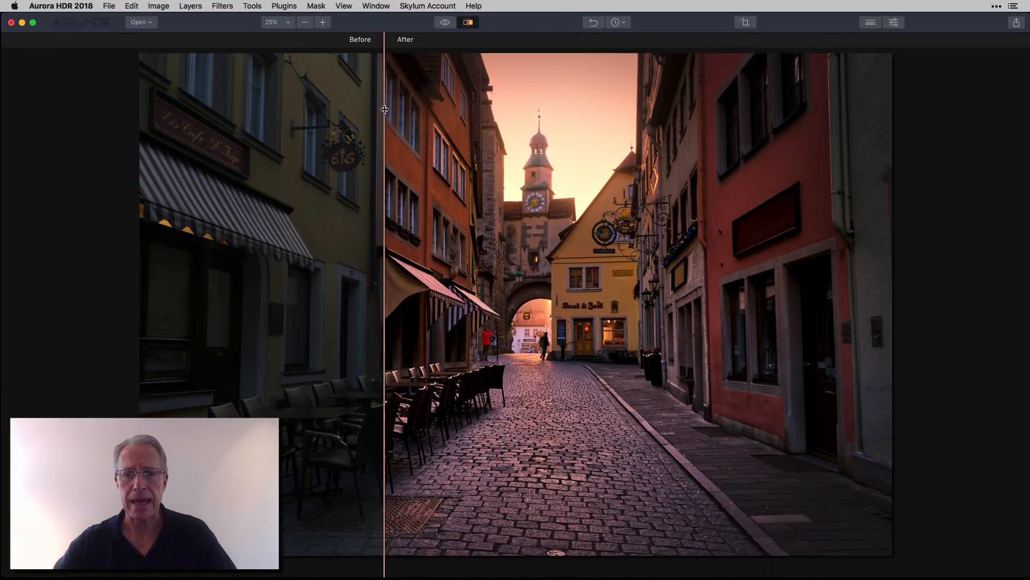
click(468, 22)
click(441, 26)
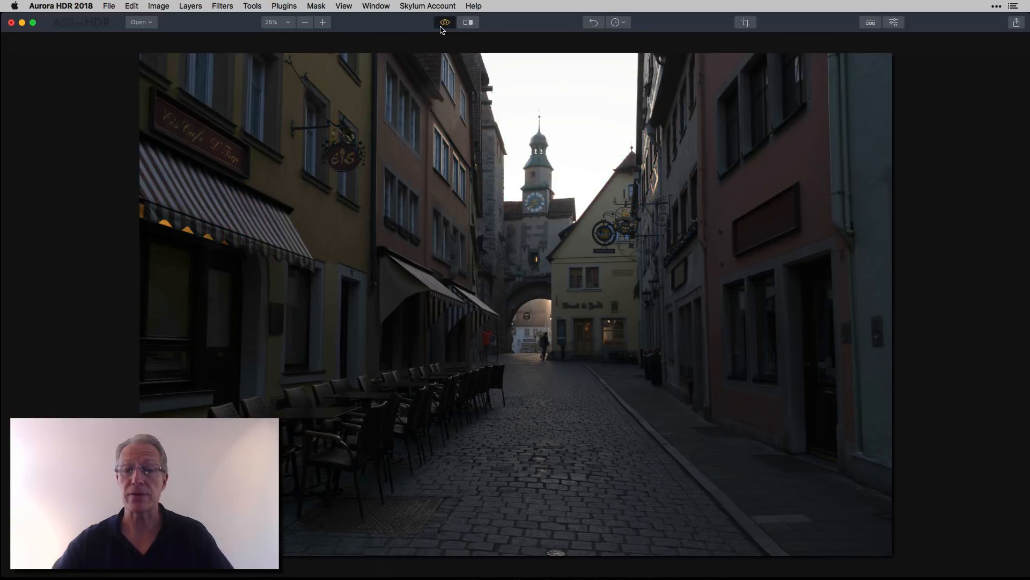
click(442, 26)
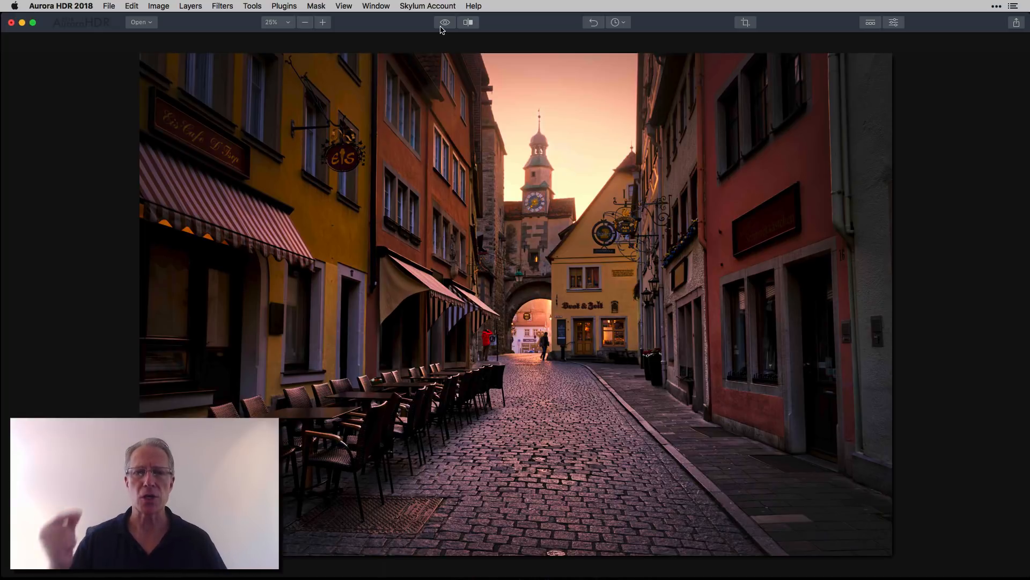
click(444, 24)
Show the layers and filters beside the photo and compare the current image with the original.
key(Tab)
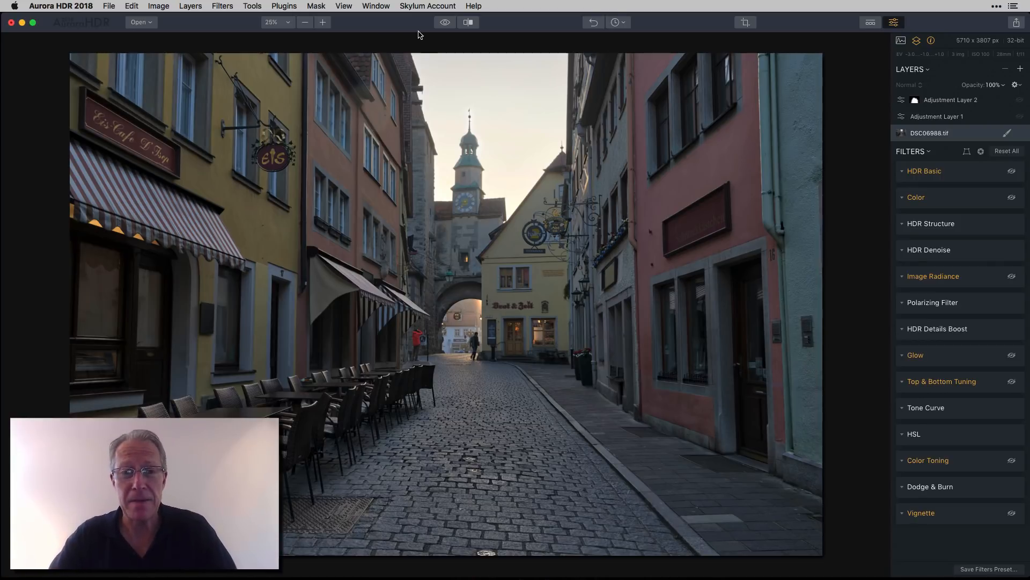
click(443, 24)
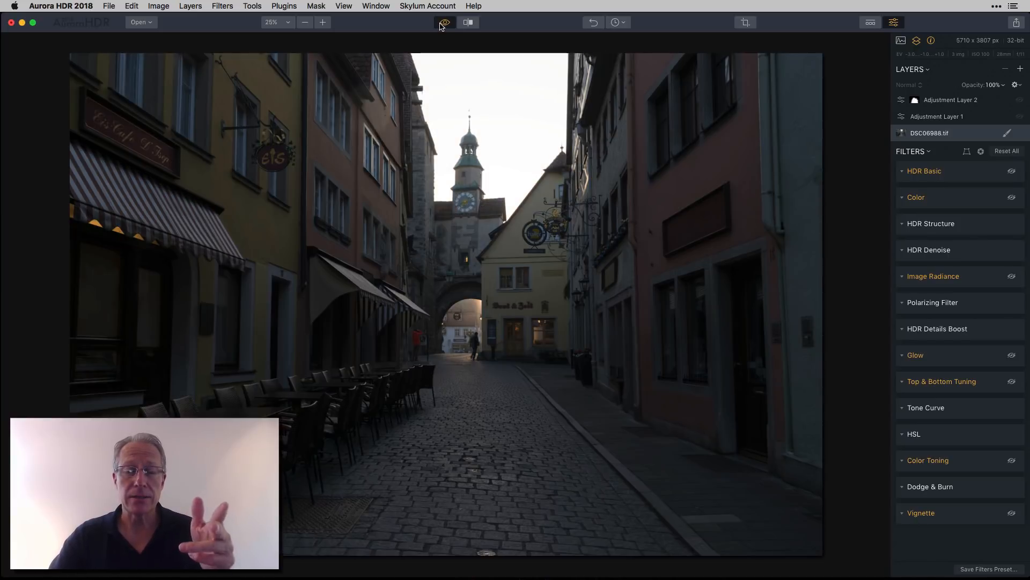
click(441, 24)
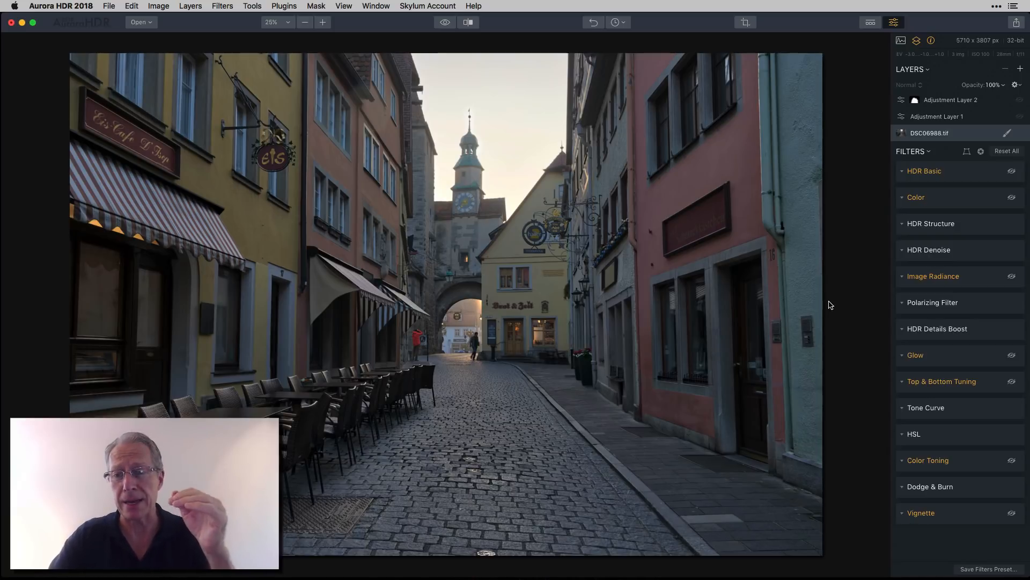
Expand the HDR Basic and Color filters on the DSC06988.tif layer and turn both on.
click(904, 173)
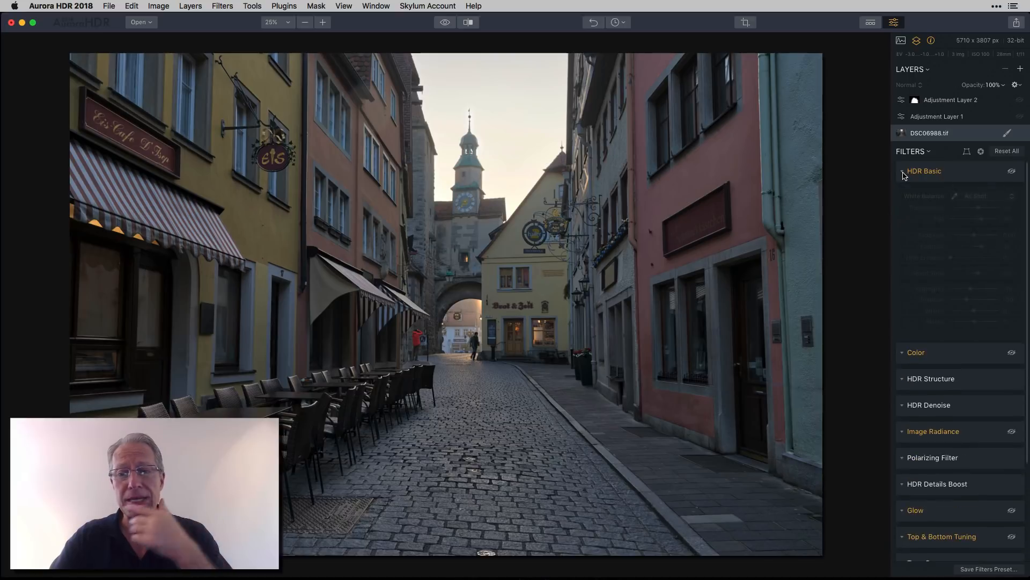
click(1011, 172)
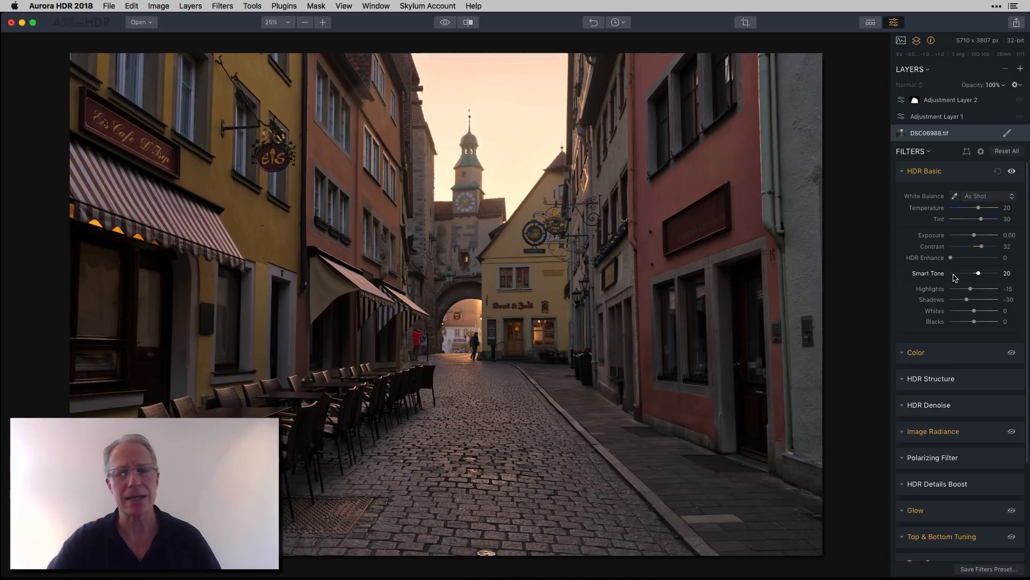
scroll(977, 368, down, 2)
click(993, 299)
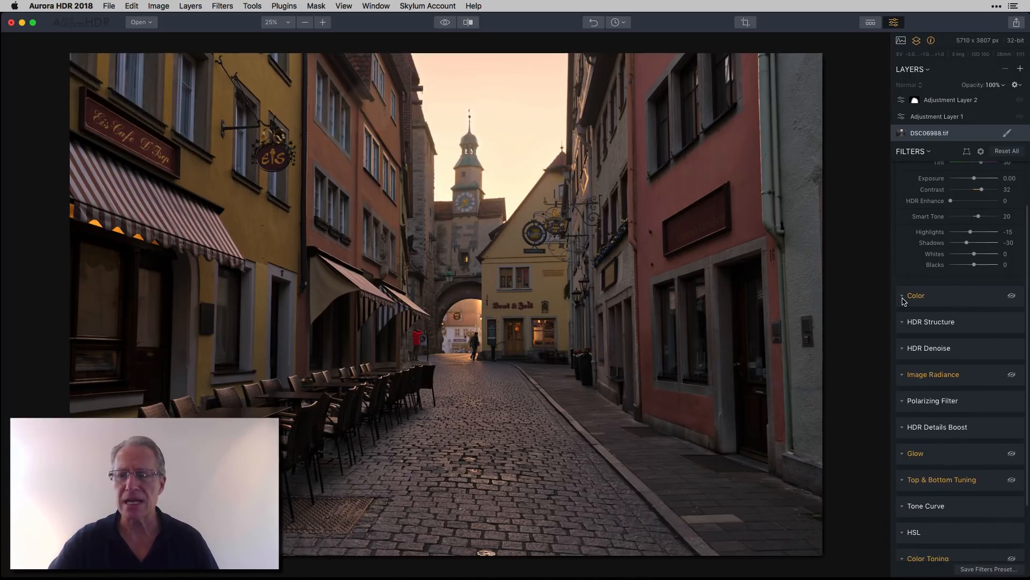
click(1012, 173)
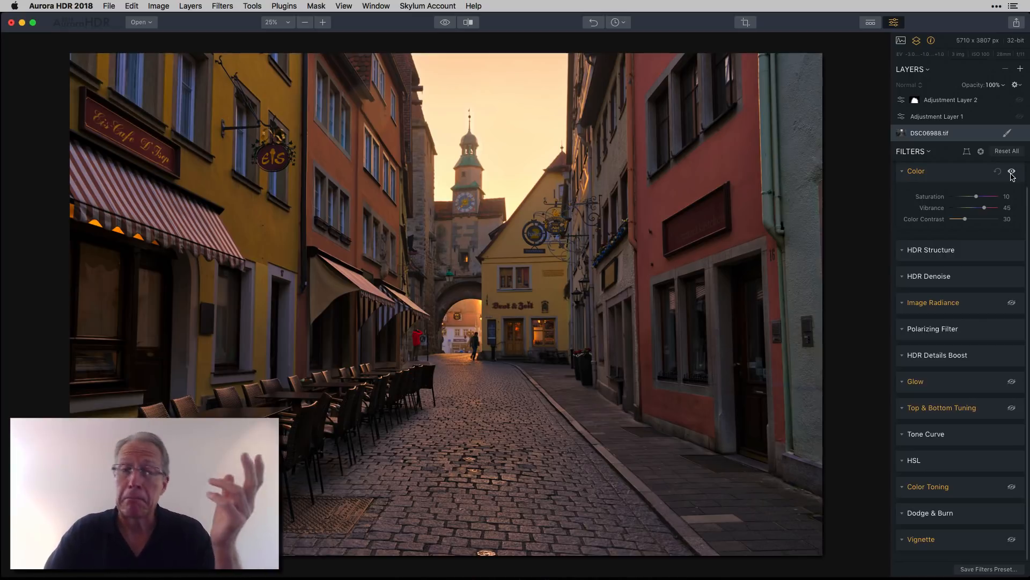
Expand the Image Radiance filter, turn it on, and compare the photo with and without it.
scroll(1005, 235, down, 1)
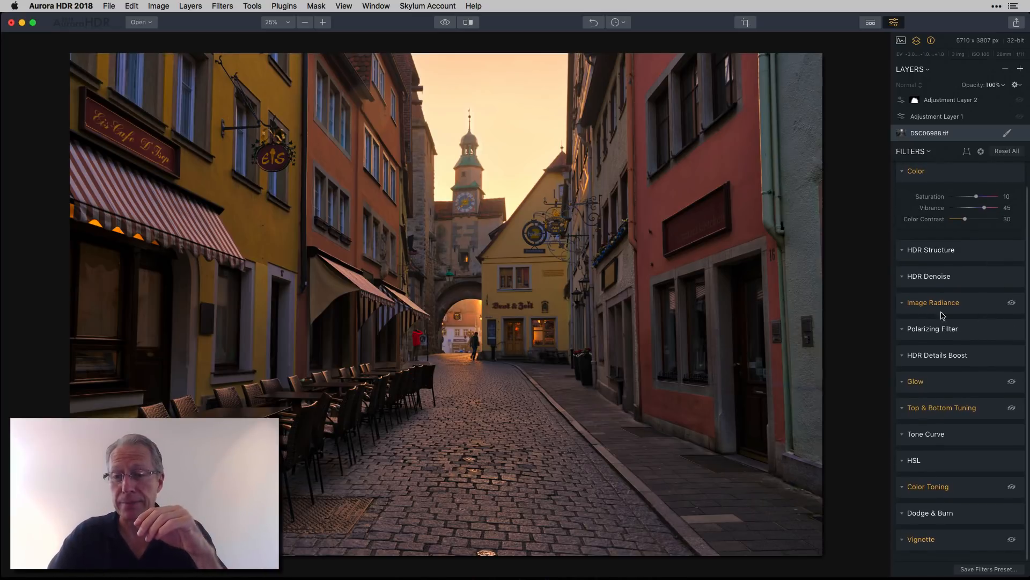
click(905, 304)
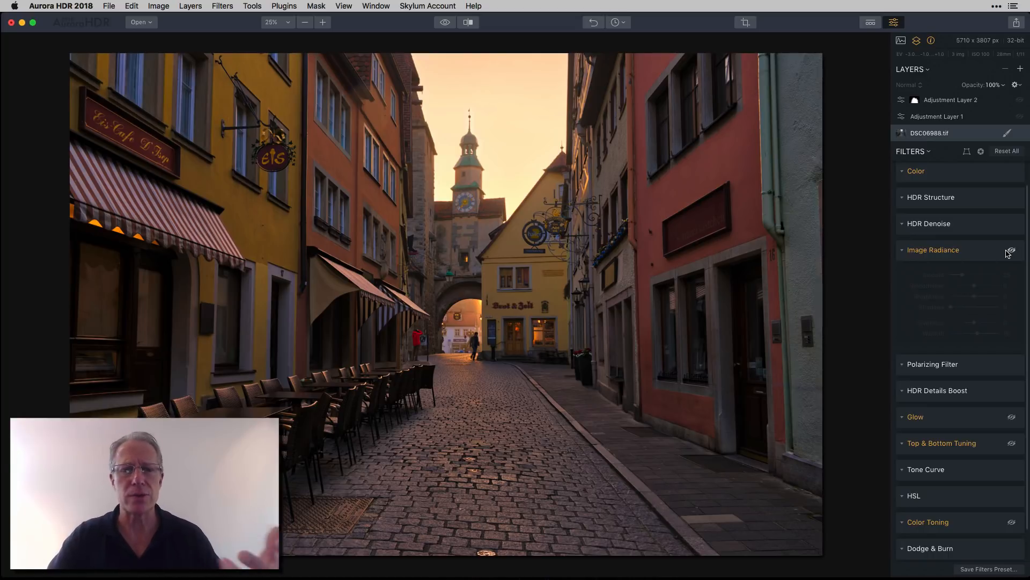
click(1011, 251)
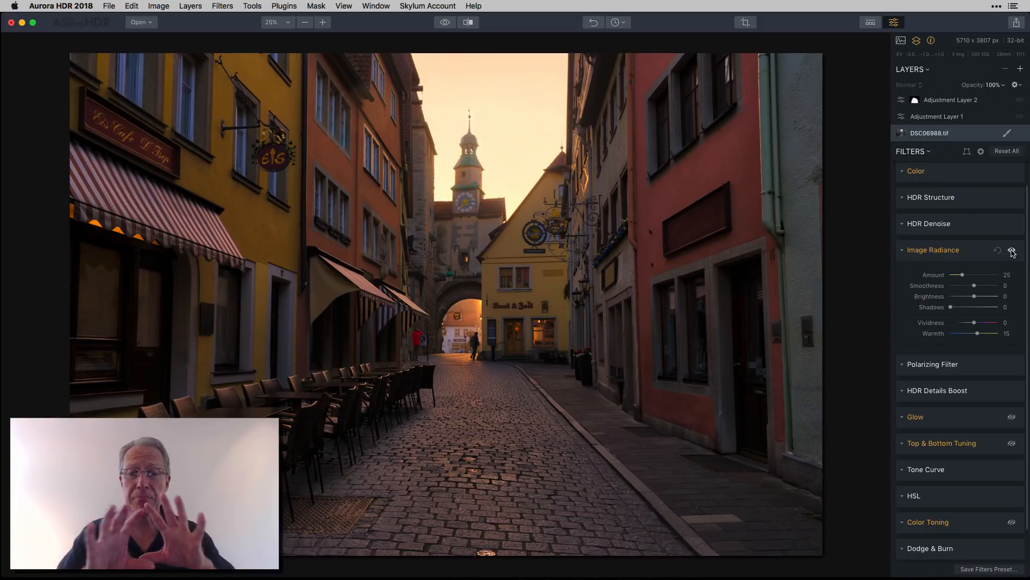
click(445, 23)
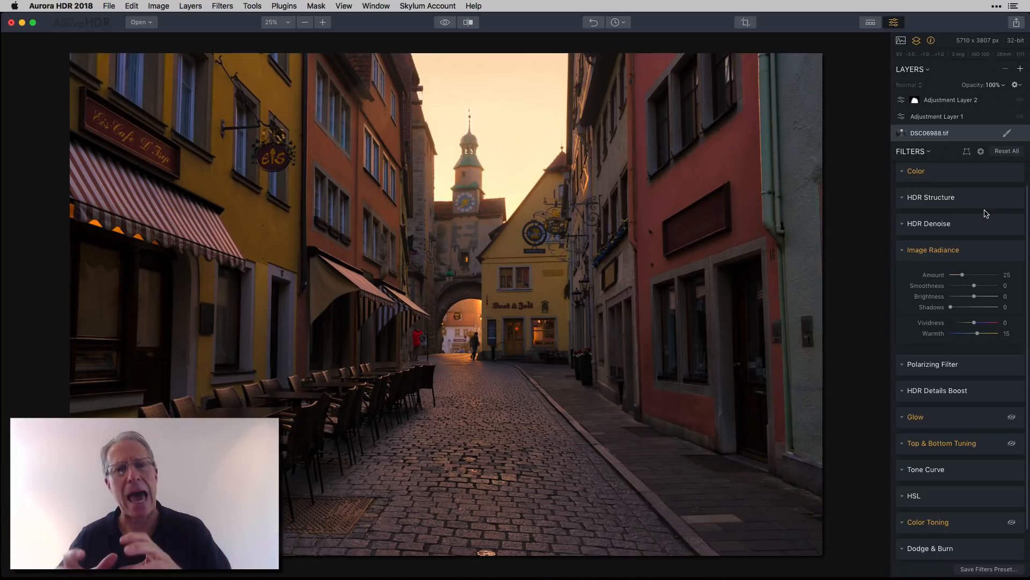
click(1012, 251)
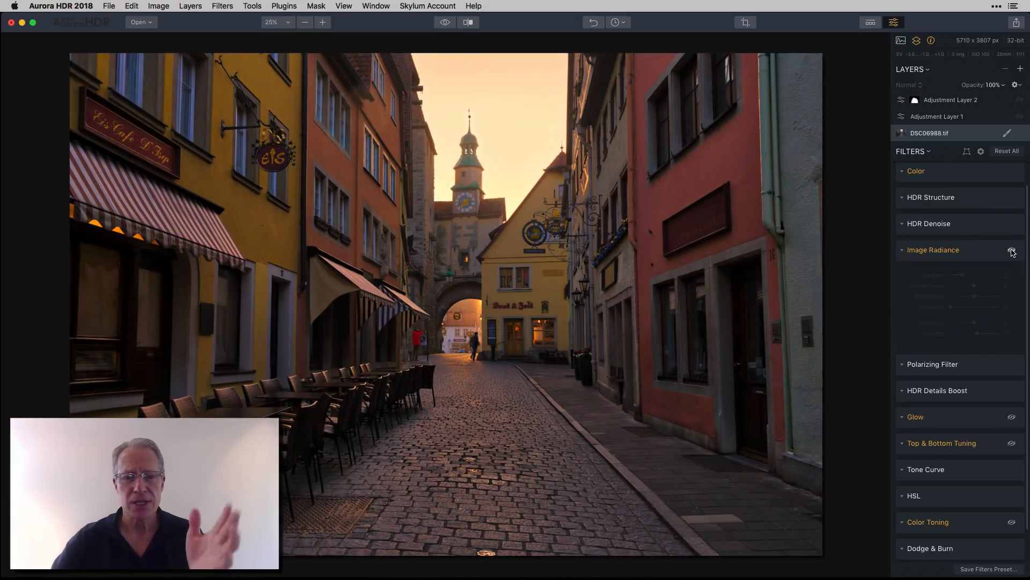
click(1011, 251)
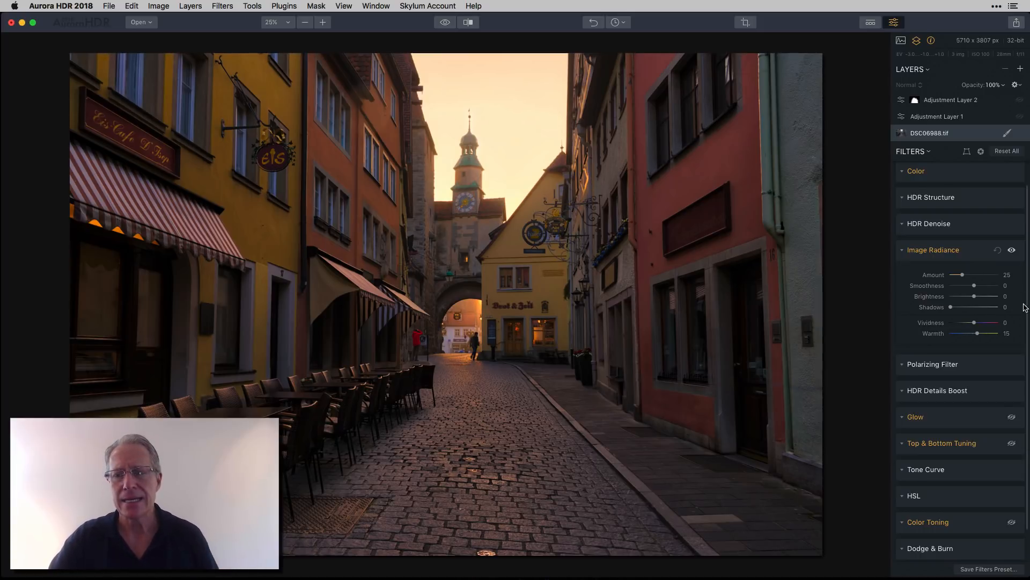
Turn on the Glow filter, comparing the photo with and without its effect.
scroll(966, 306, down, 1)
scroll(976, 374, down, 1)
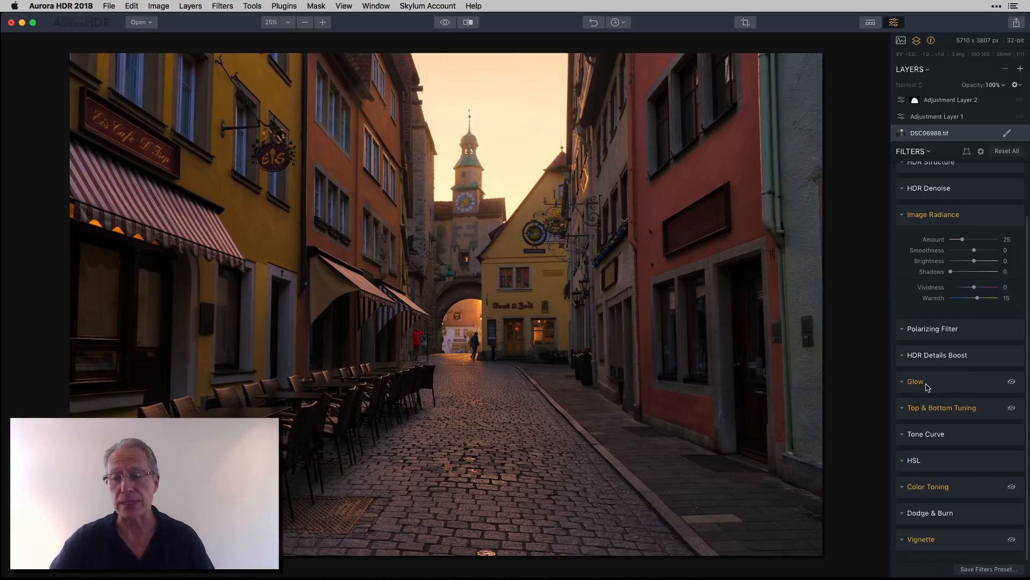
click(1011, 384)
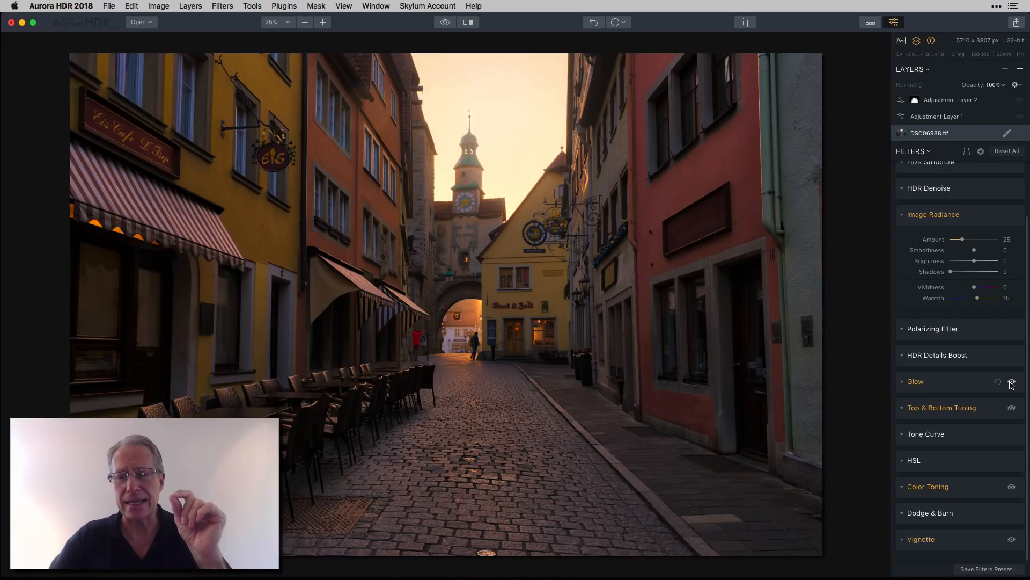
click(1011, 383)
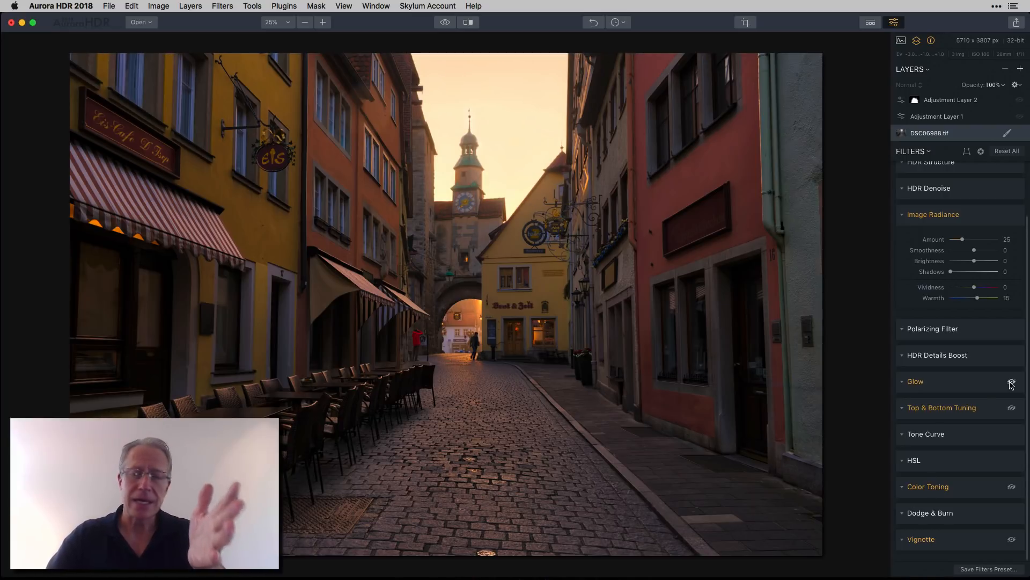
click(1011, 383)
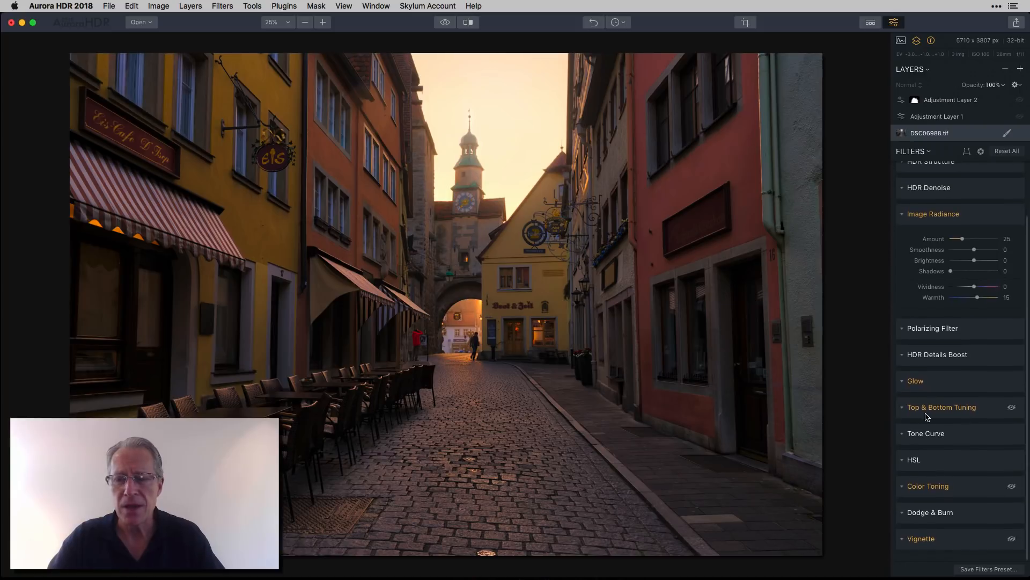
Turn on Top & Bottom Tuning, compare its effect, review its Bottom settings, and collapse the filter.
click(905, 409)
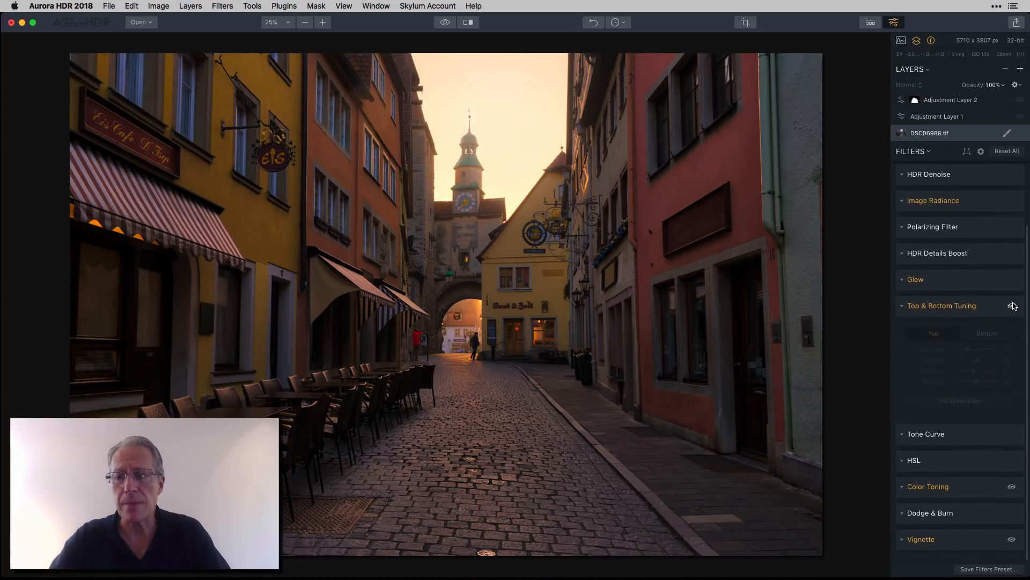
click(1014, 306)
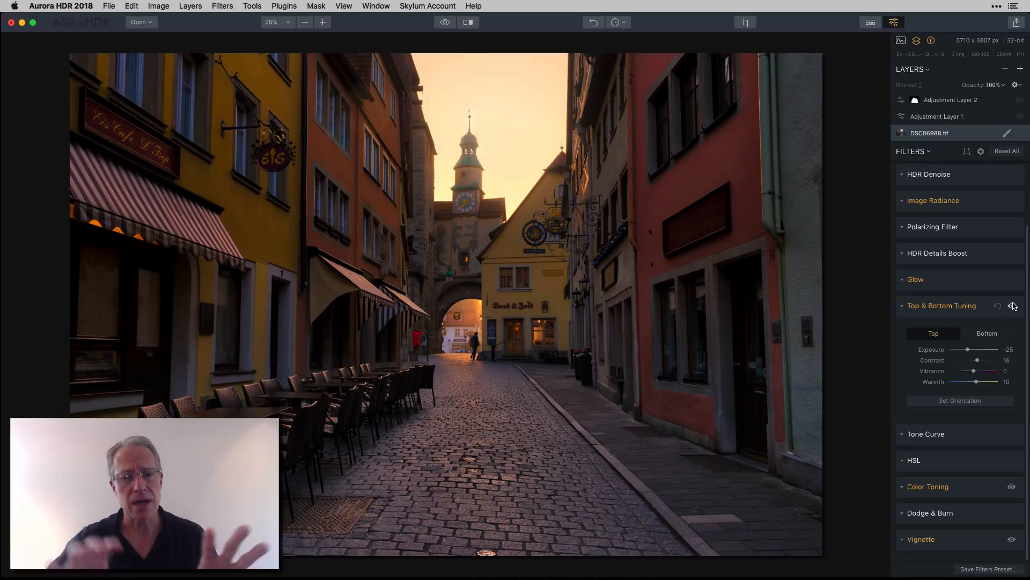
click(1013, 306)
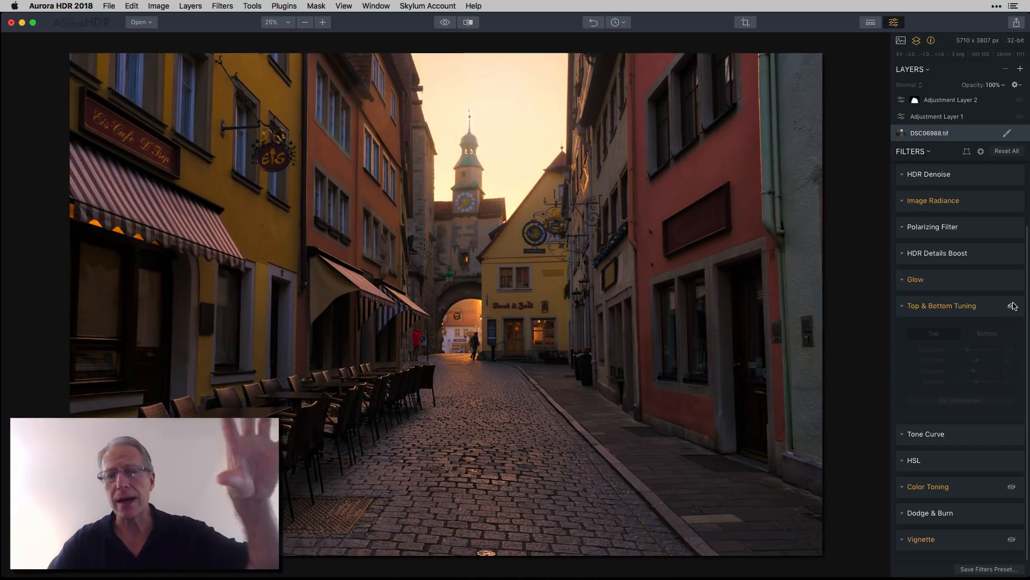
click(1013, 307)
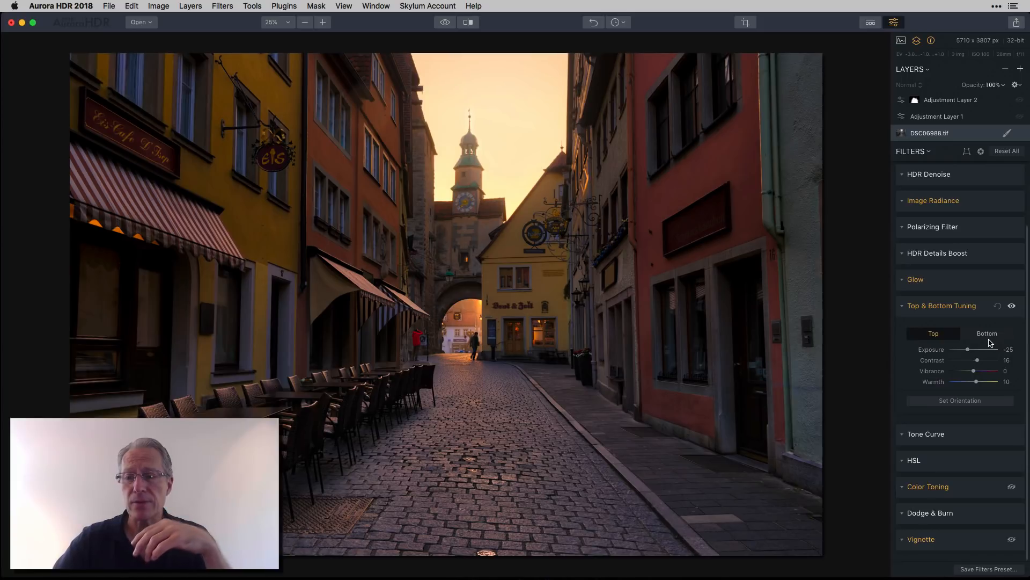
click(988, 334)
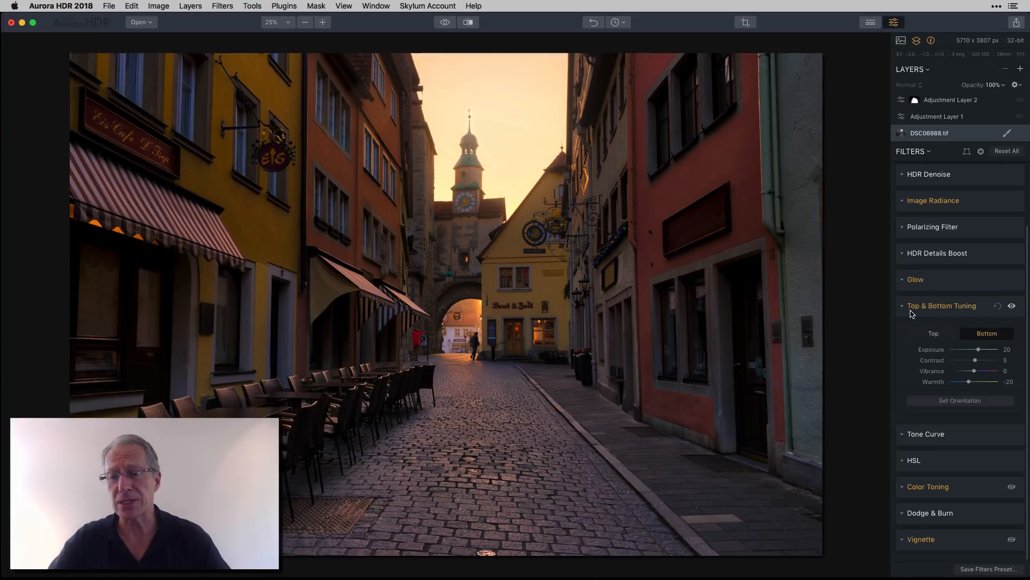
click(904, 307)
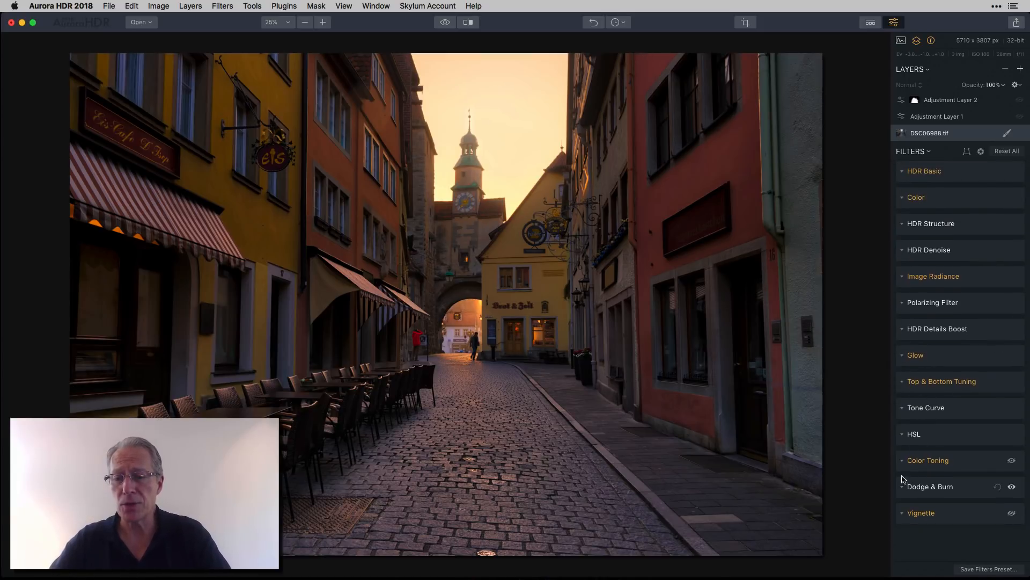
Expand the Color Toning filter and turn it on, comparing the photo with and without it.
click(905, 461)
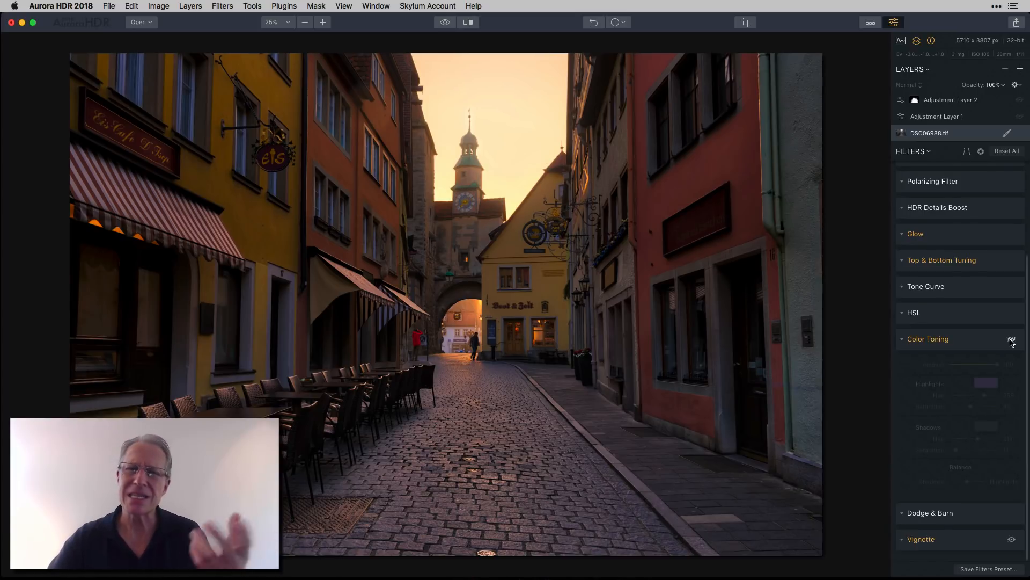
click(1012, 340)
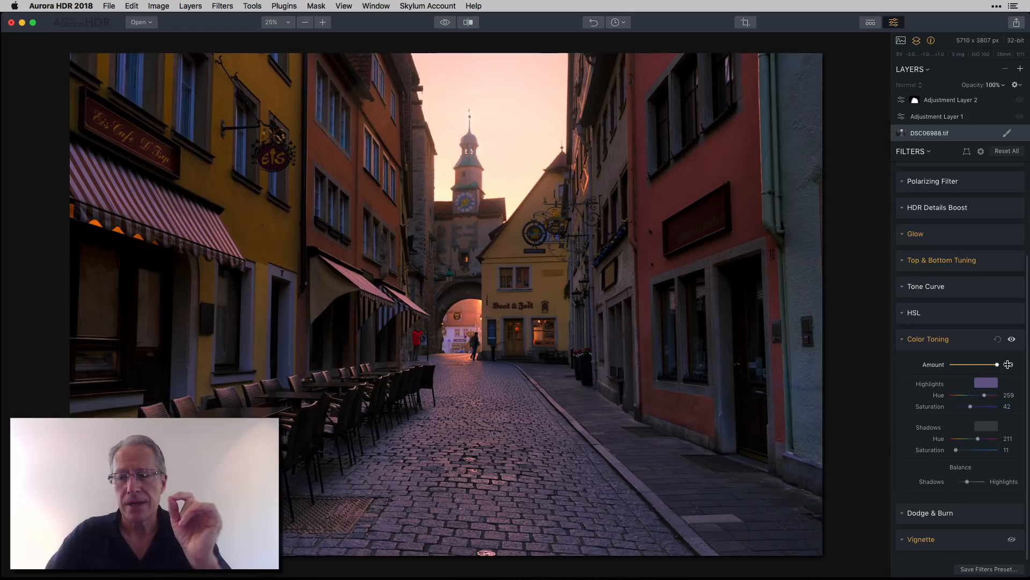
click(1012, 339)
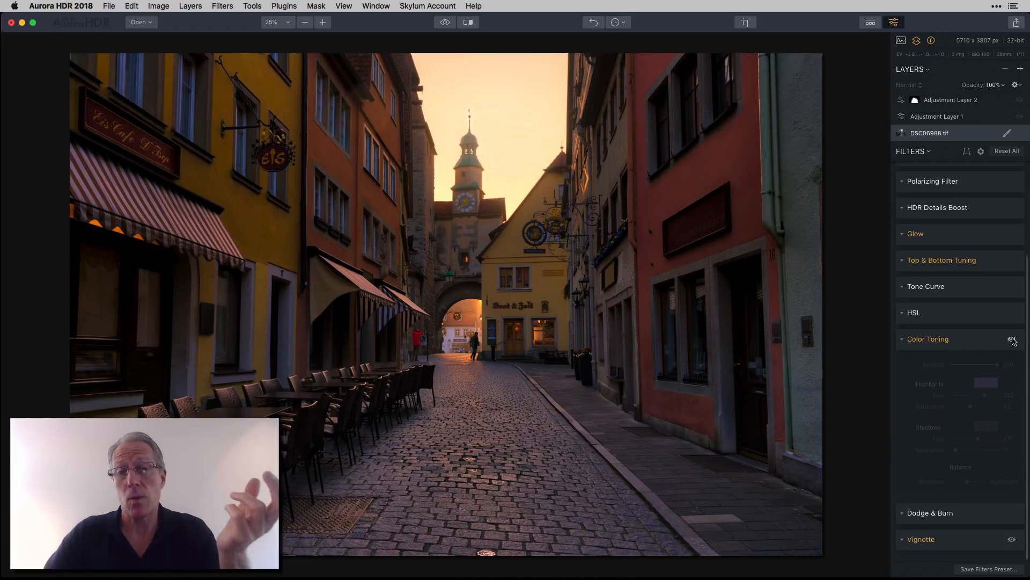
click(1012, 339)
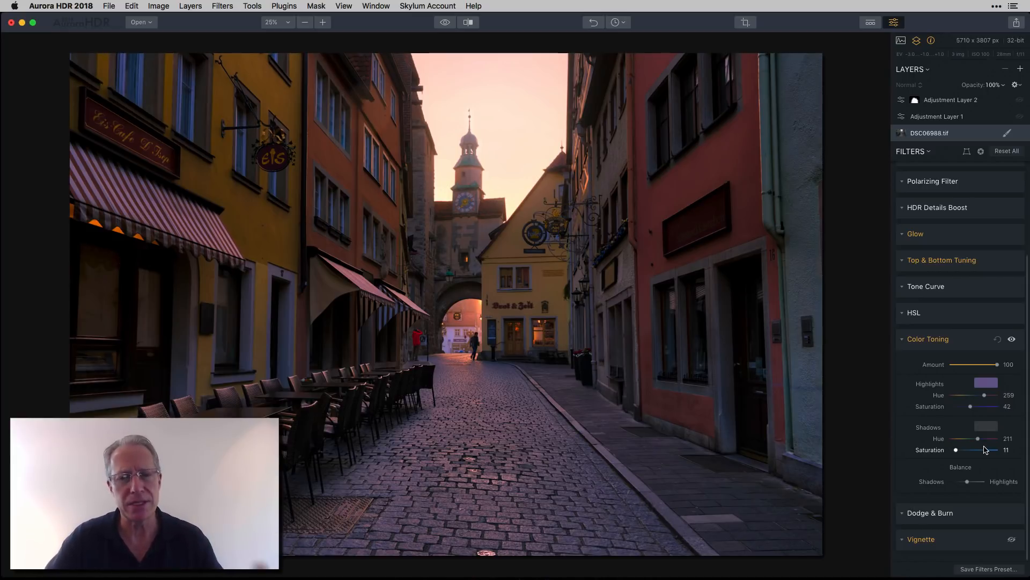
Turn on the Vignette filter for the DSC06988.tif layer.
scroll(986, 449, down, 1)
scroll(902, 542, down, 1)
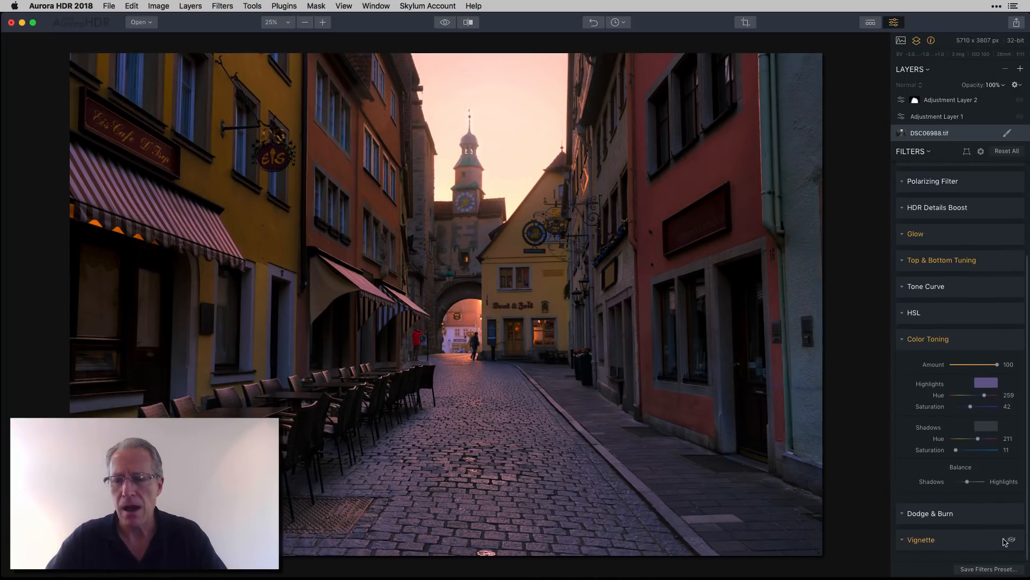
click(1011, 537)
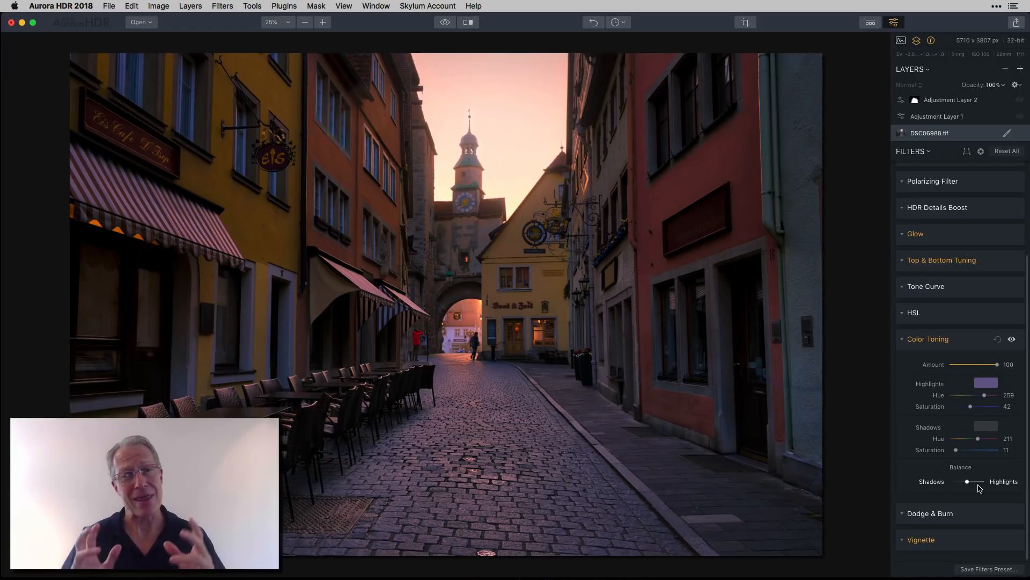
Select Adjustment Layer 1, collapse its Color Toning filter, and expand HDR Basic and turn it on.
click(959, 117)
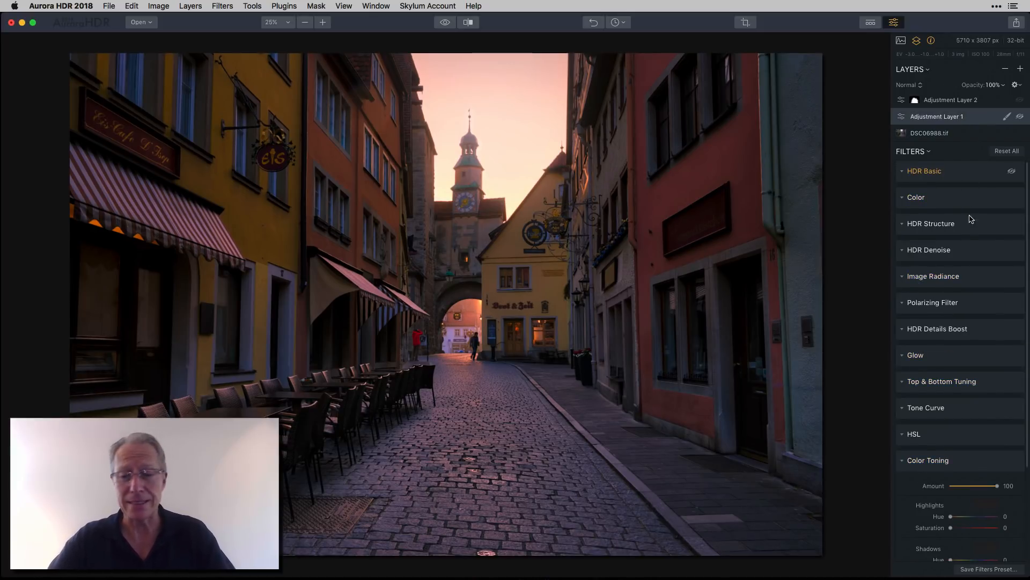
click(907, 463)
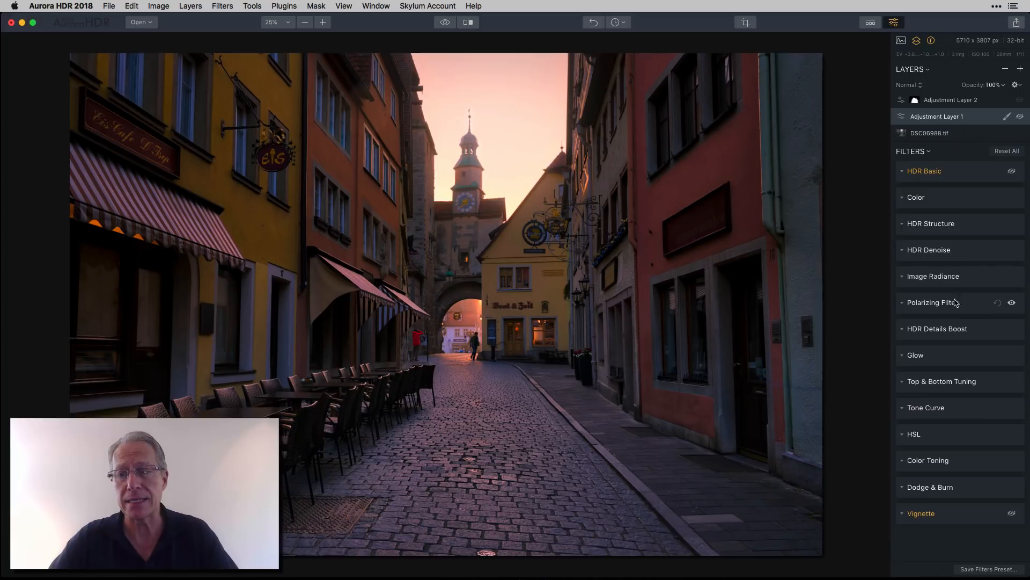
click(901, 172)
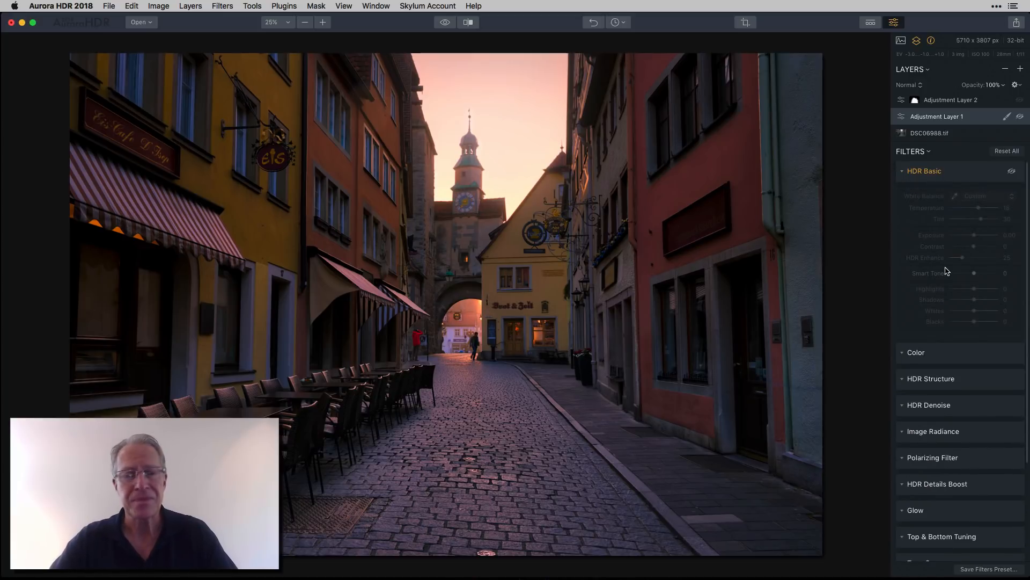
click(1012, 172)
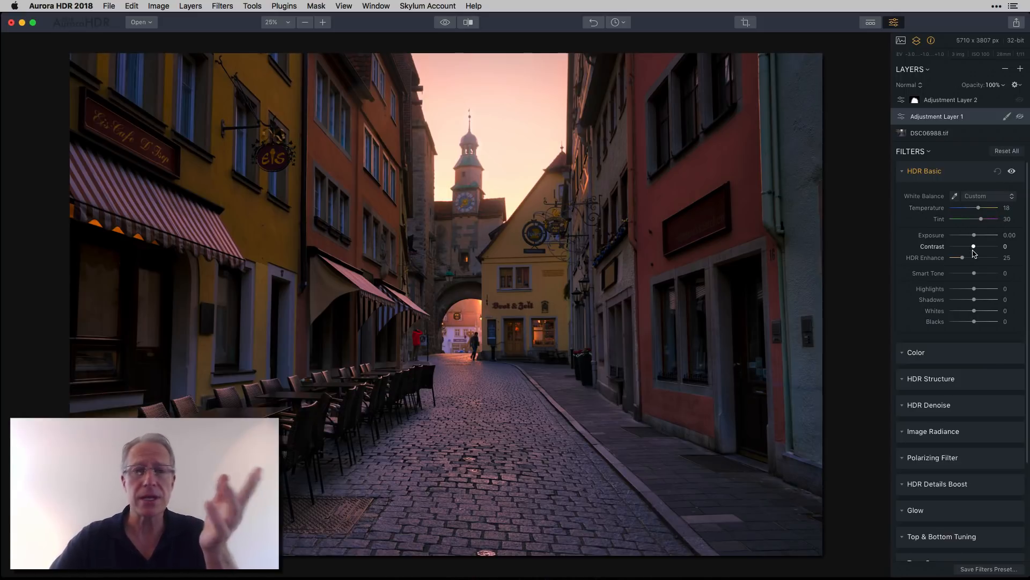
click(1011, 172)
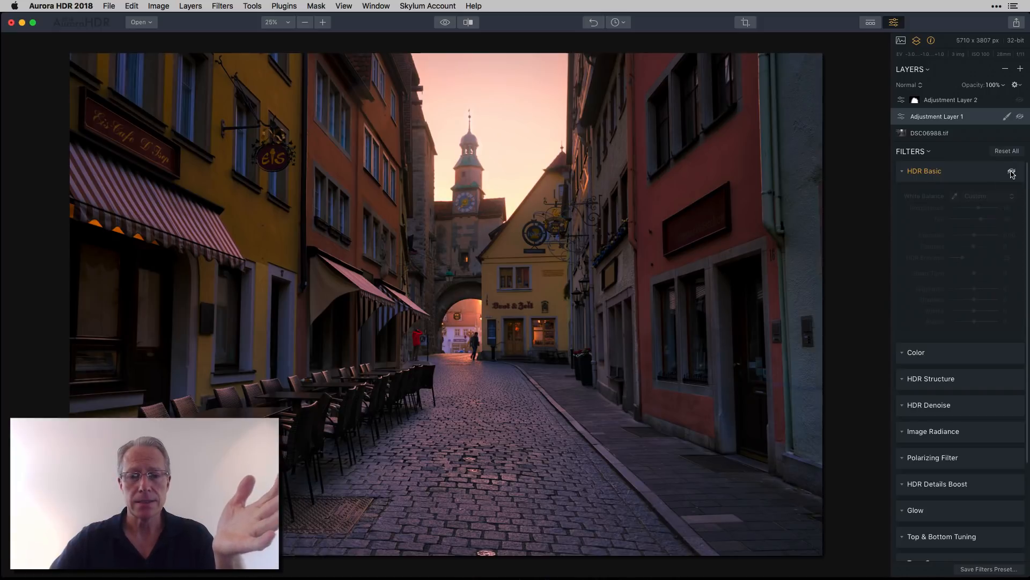
click(1011, 172)
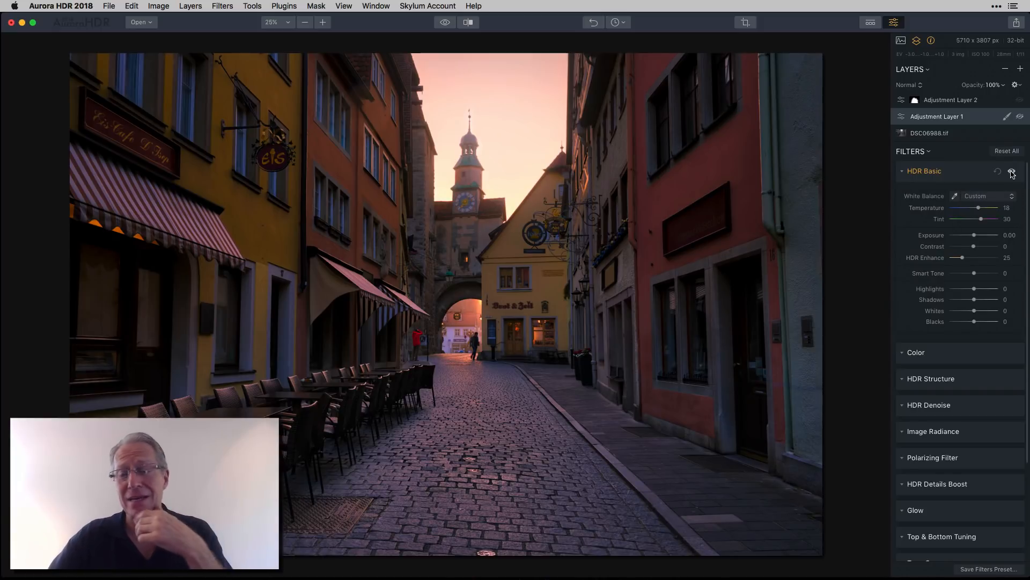
Expand the Vignette filter of Adjustment Layer 1, turn it on, and make the layer visible.
scroll(966, 322, down, 5)
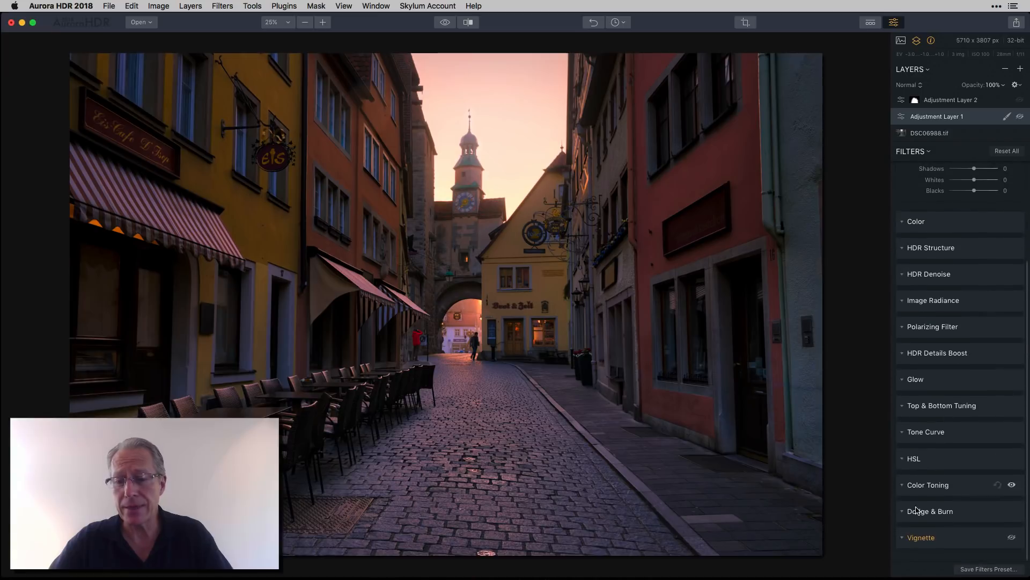
click(912, 537)
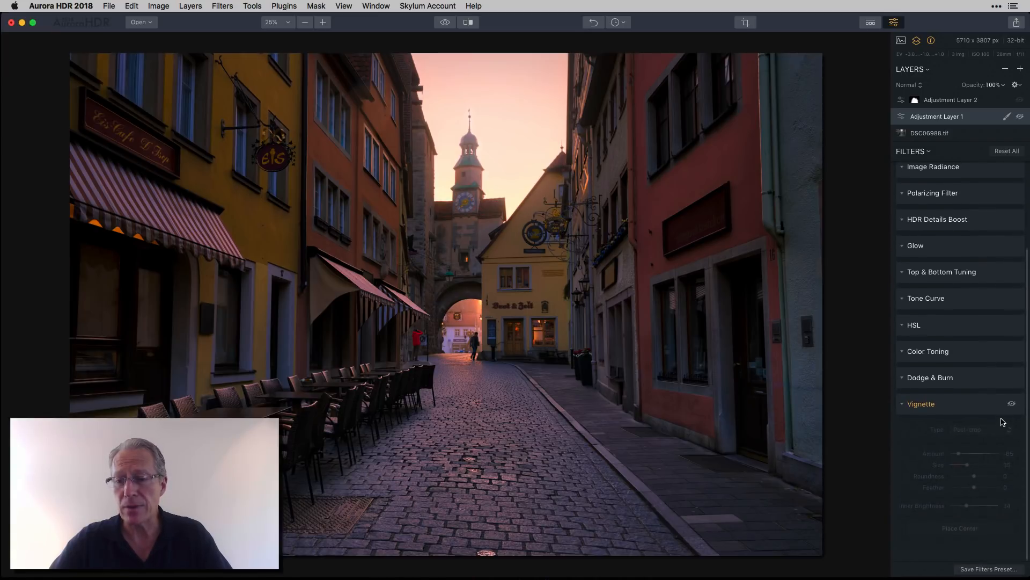
click(1012, 404)
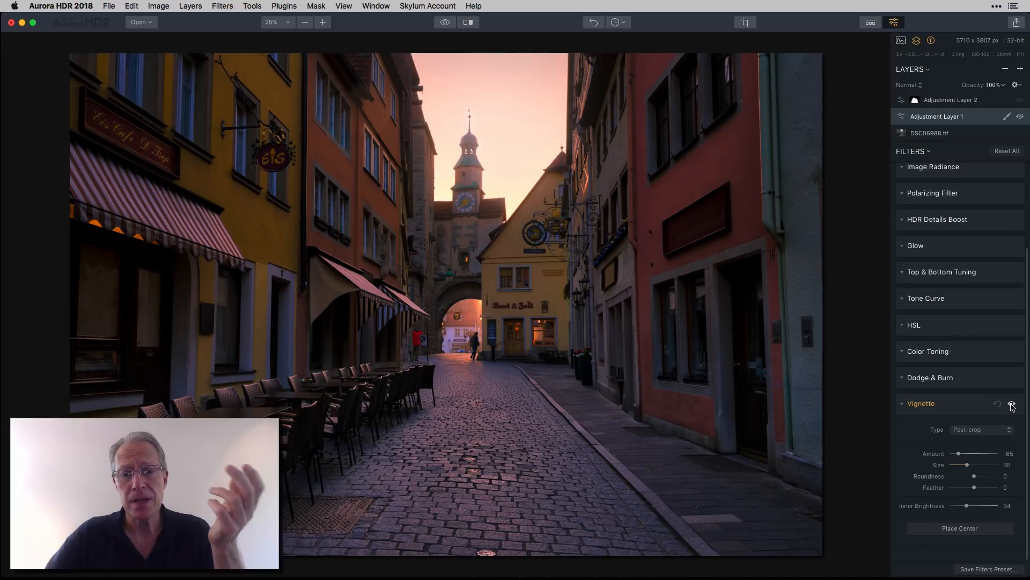
click(1020, 116)
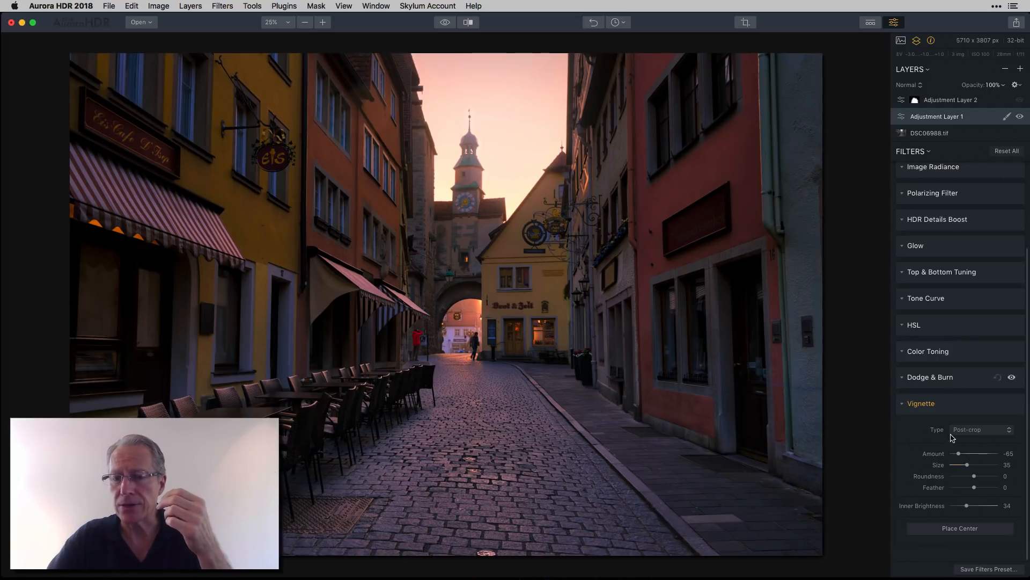
Turn off Vignette and HDR Basic on Adjustment Layer 1, and expand HDR Basic and turn it back on to compare its effect.
scroll(997, 407, up, 1)
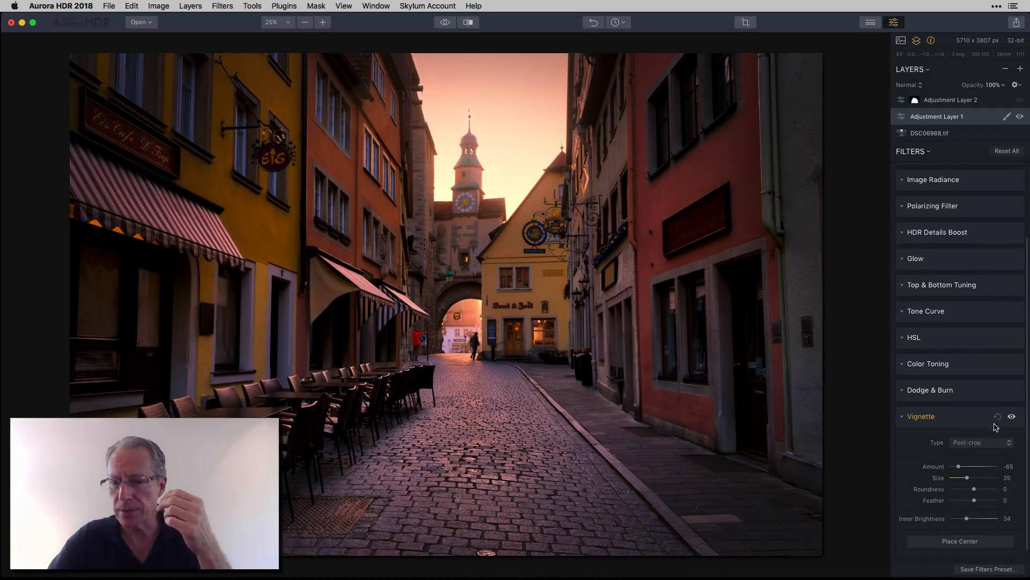
click(1012, 418)
scroll(993, 304, up, 4)
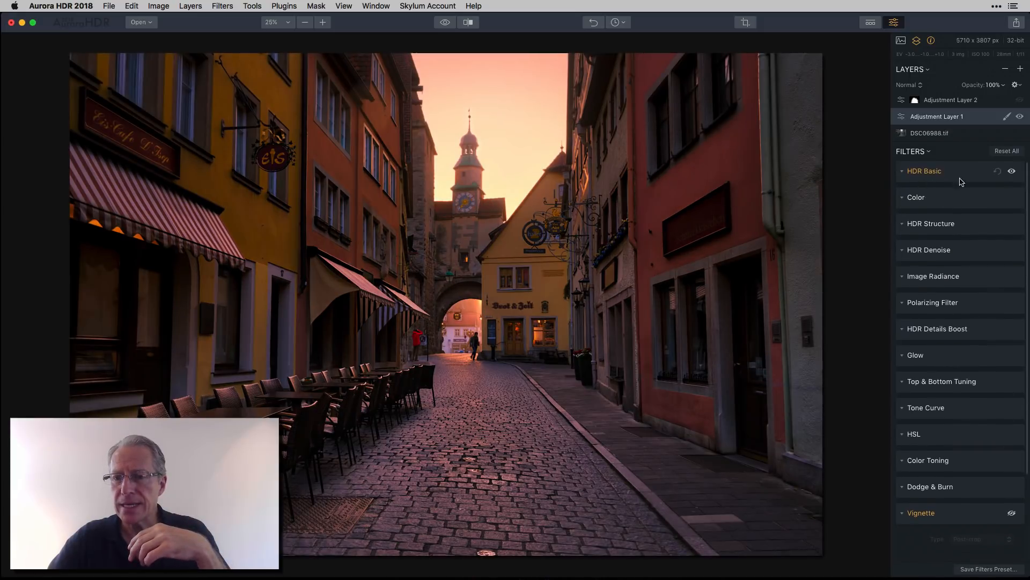
click(1013, 172)
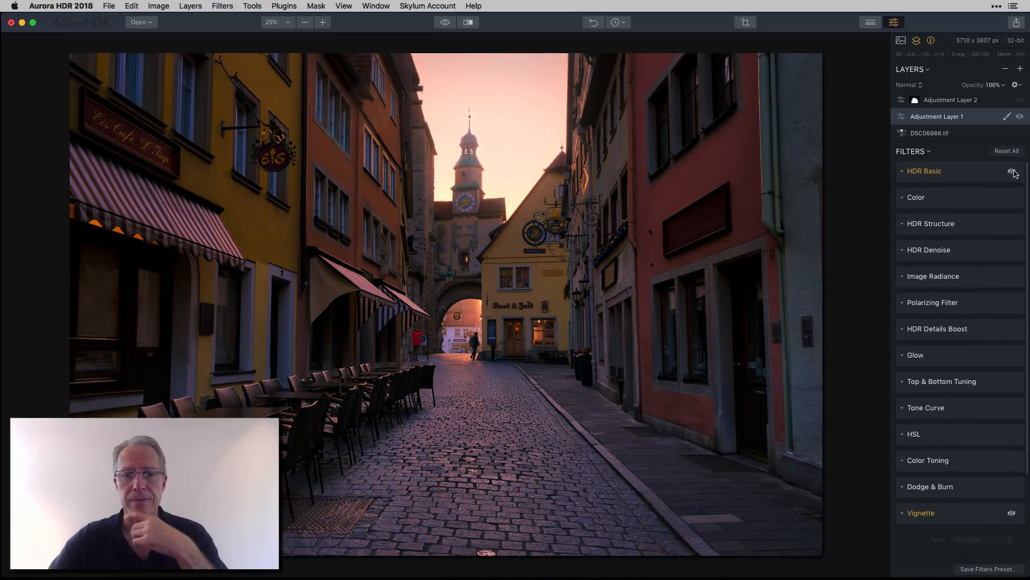
click(906, 172)
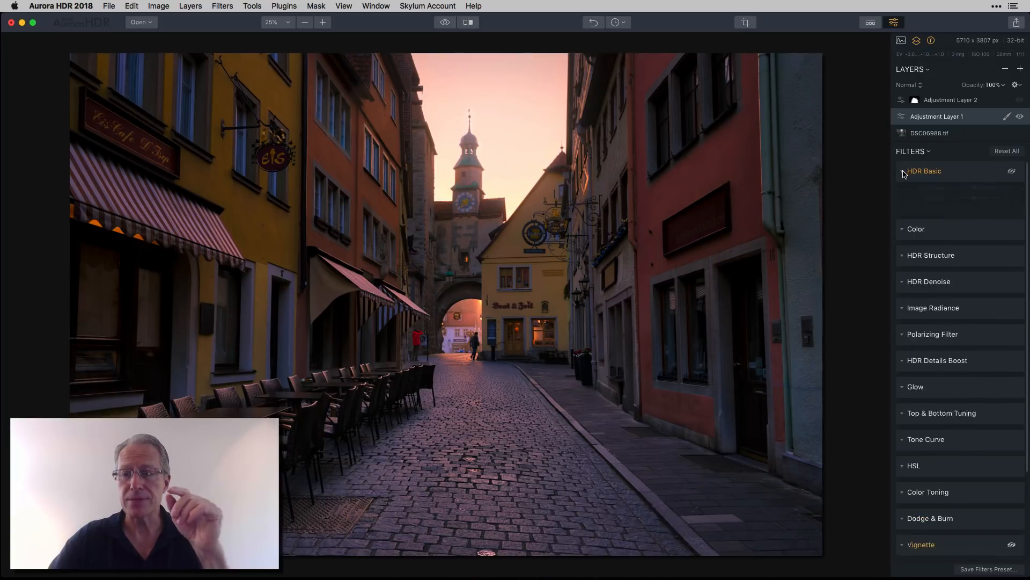
click(1012, 171)
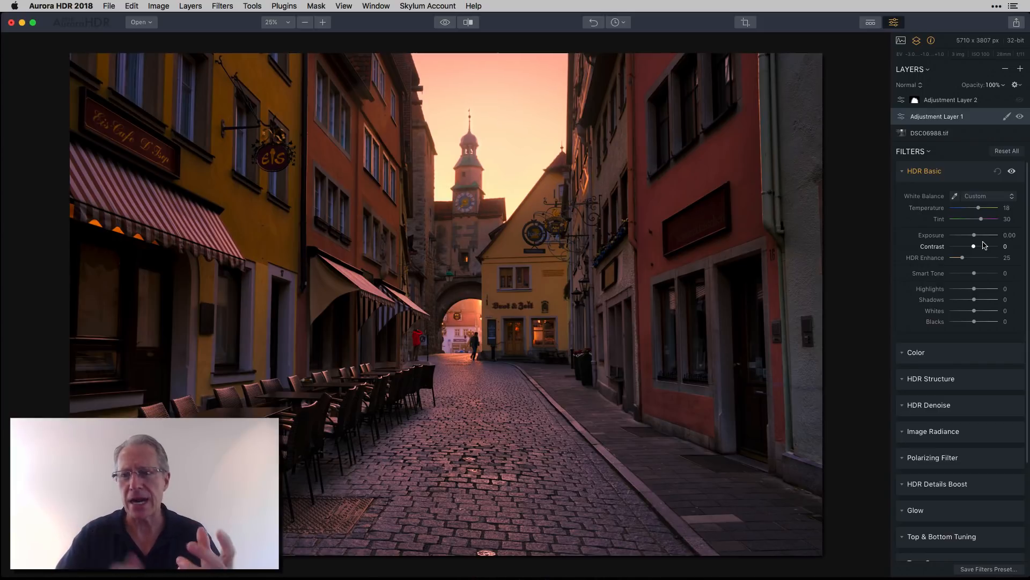
Turn the Vignette filter of Adjustment Layer 1 back on, expand its settings, and compare the photo with and without it.
scroll(978, 287, down, 5)
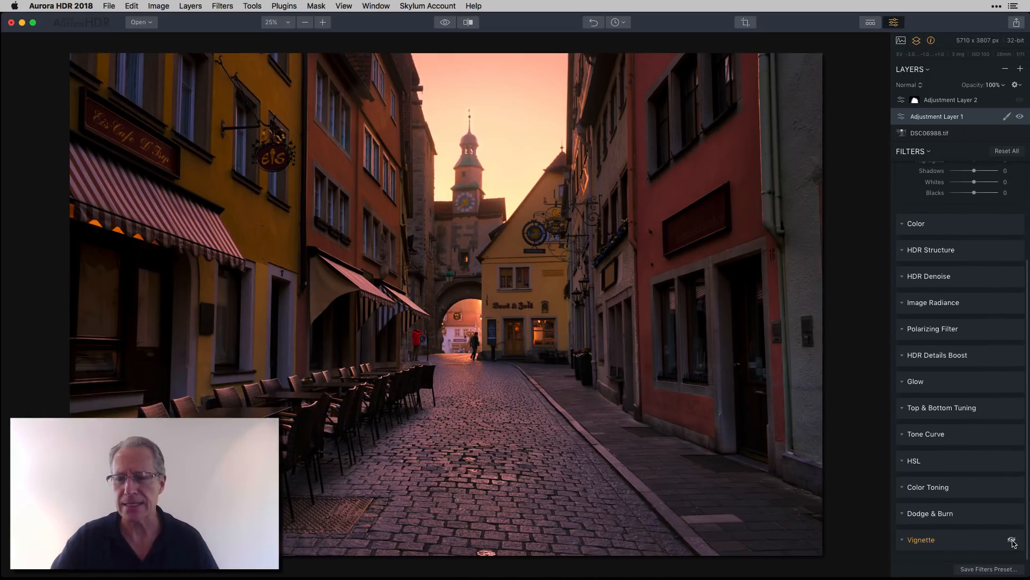
click(1012, 540)
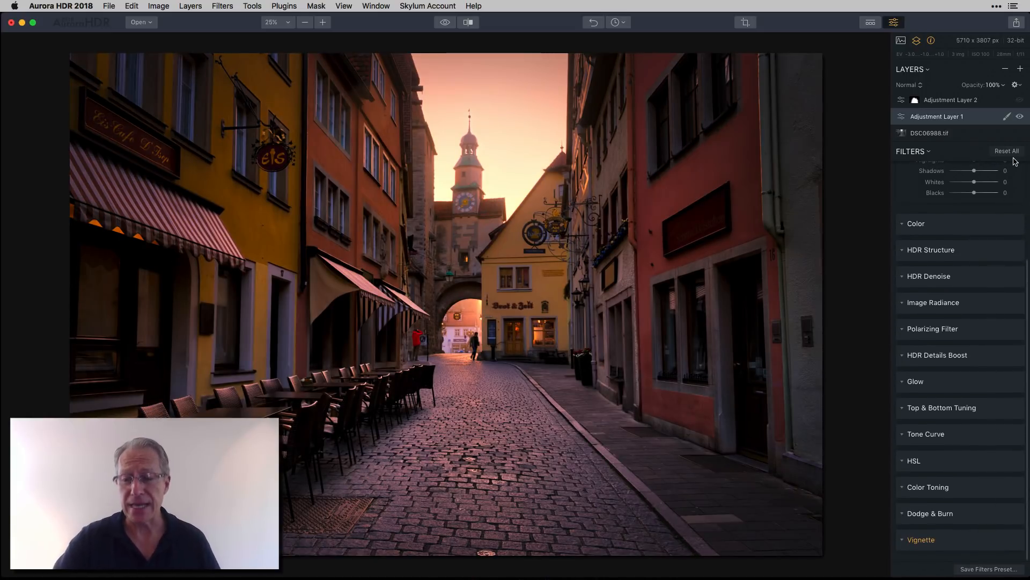
click(901, 539)
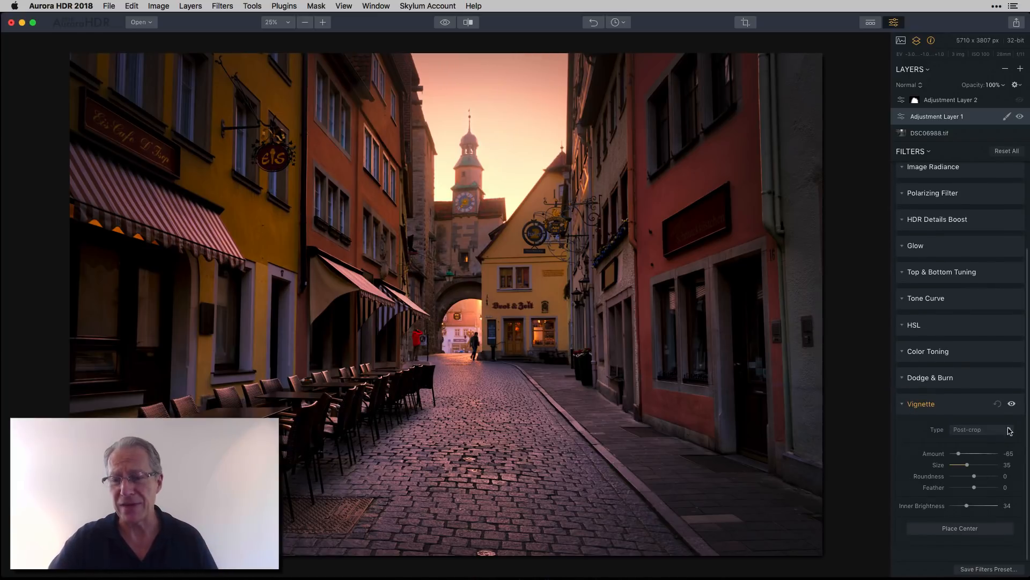
click(1013, 405)
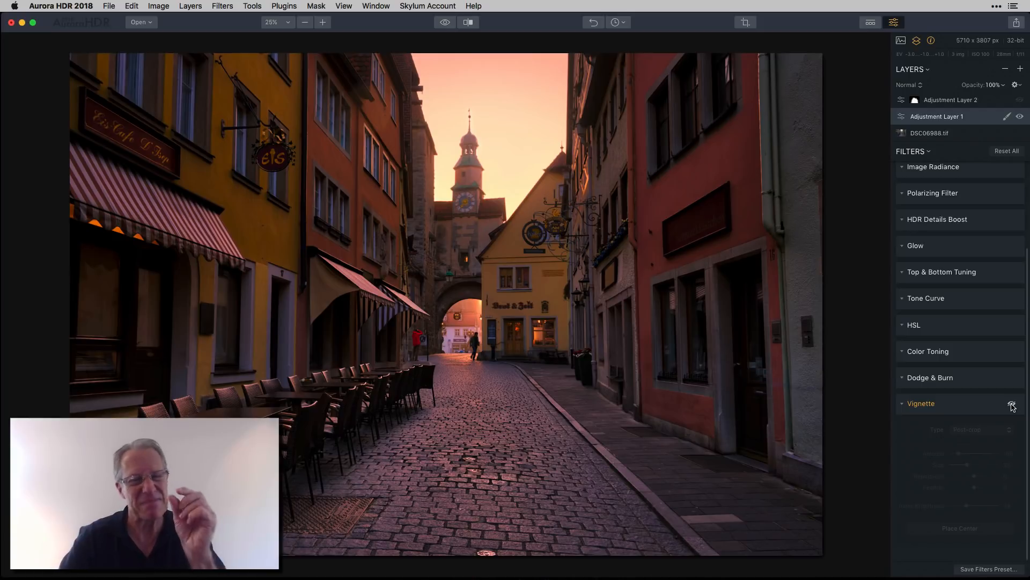
click(1012, 405)
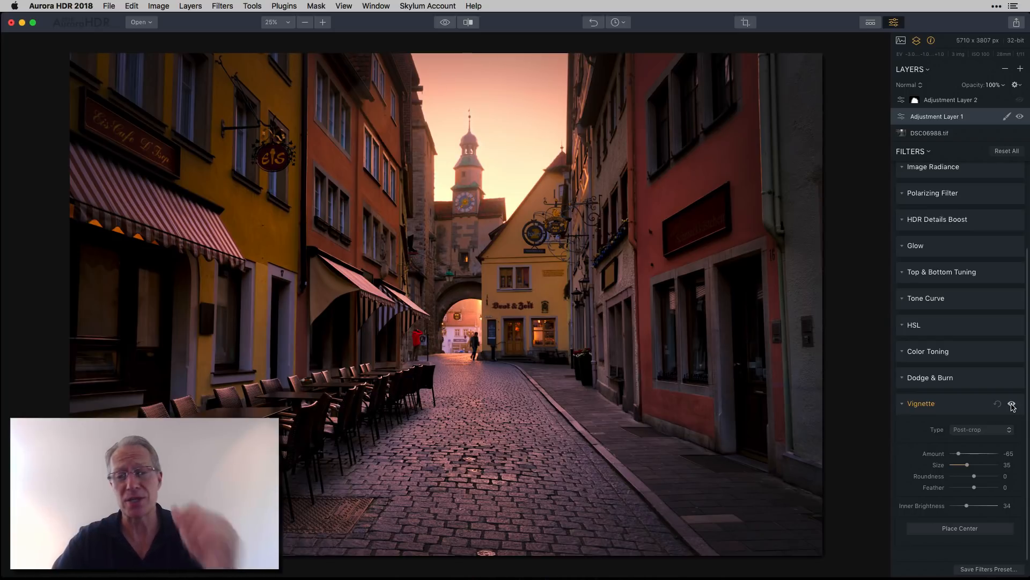
Select Adjustment Layer 2, make it visible, and expand its HDR Structure filter.
scroll(963, 213, up, 5)
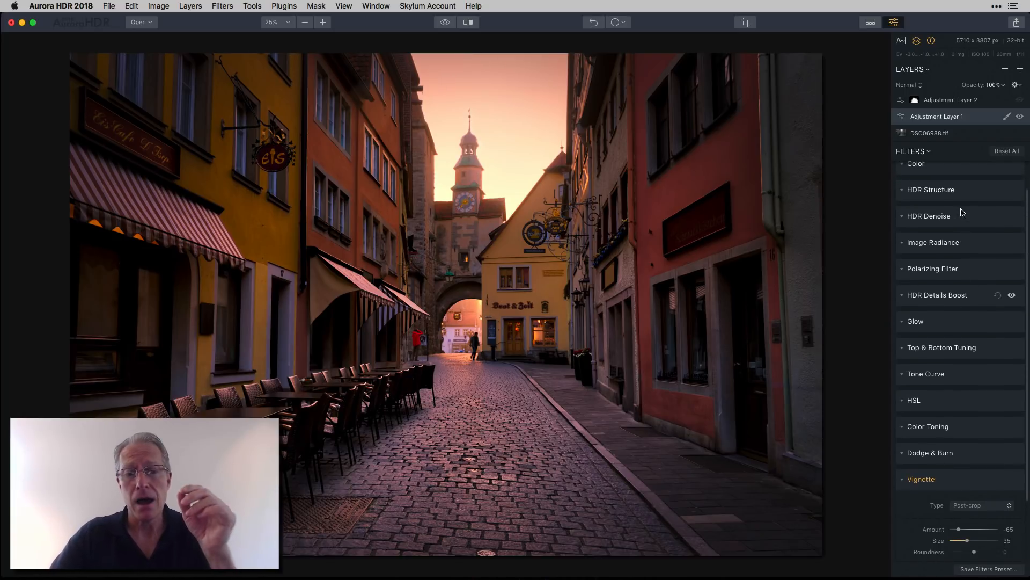
scroll(962, 213, up, 2)
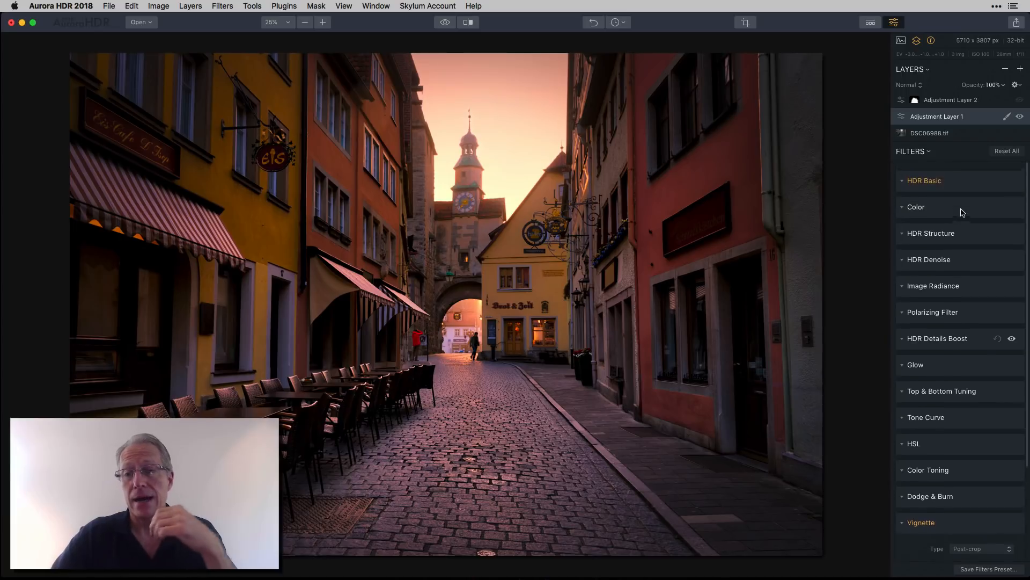
click(960, 102)
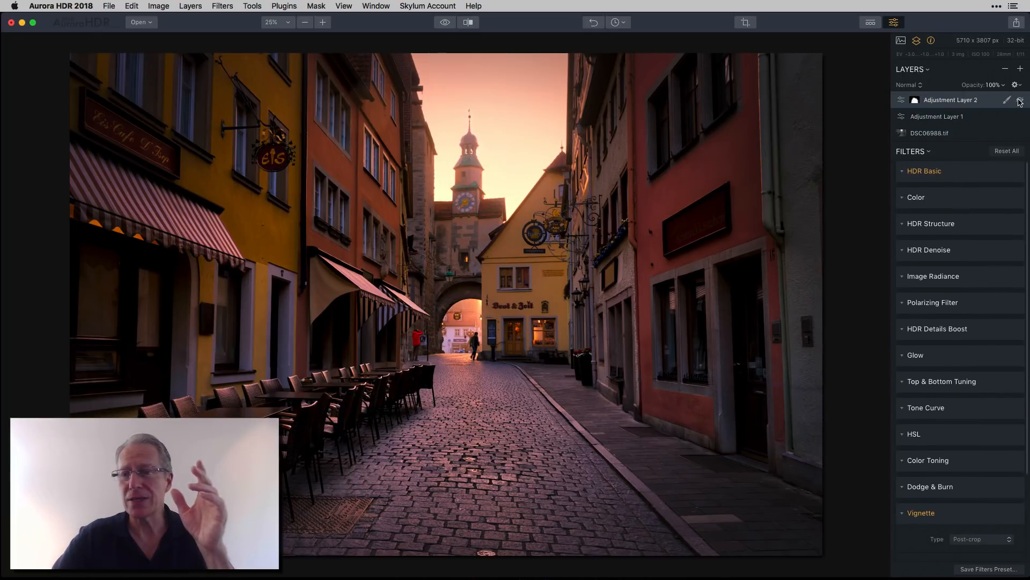
click(904, 226)
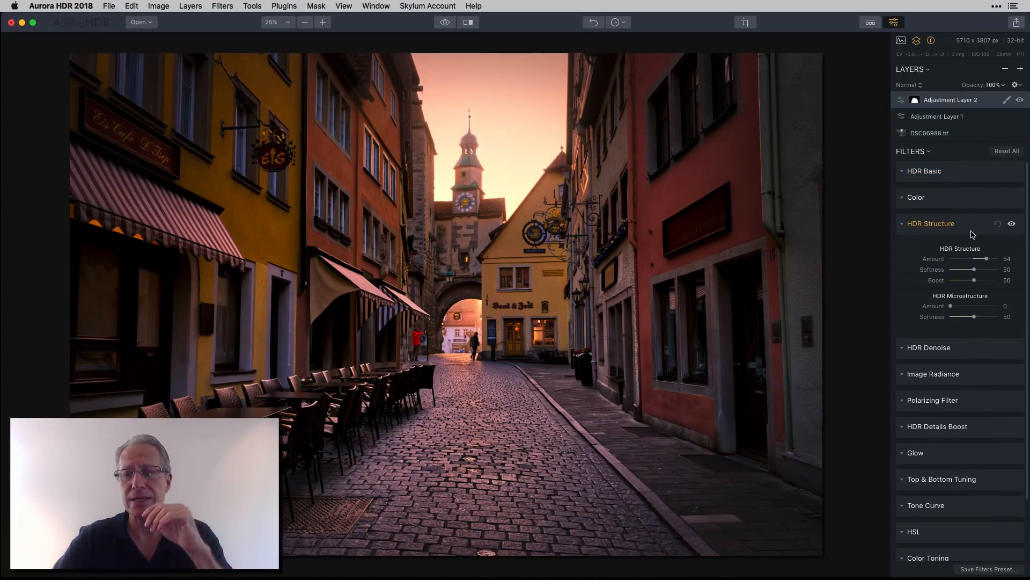
Open the brush mask of Adjustment Layer 2, show and hide its overlay to inspect the masked area, and close the brush.
click(1008, 102)
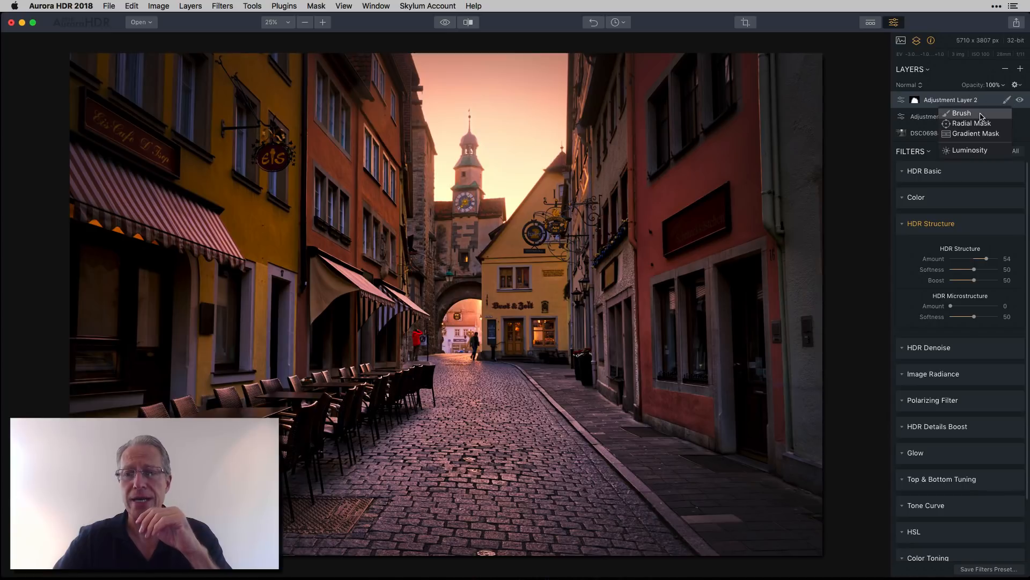
click(980, 110)
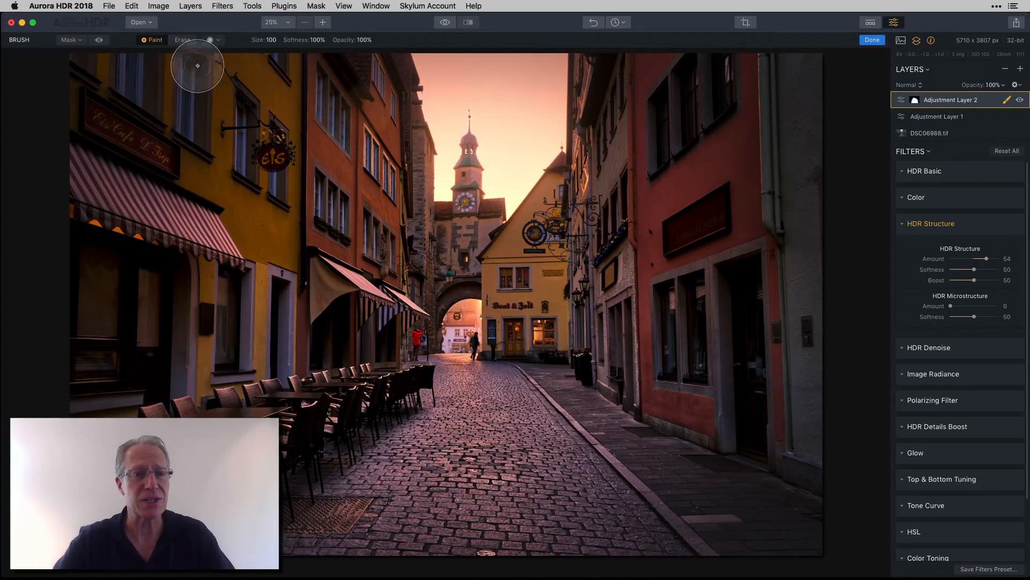
click(98, 39)
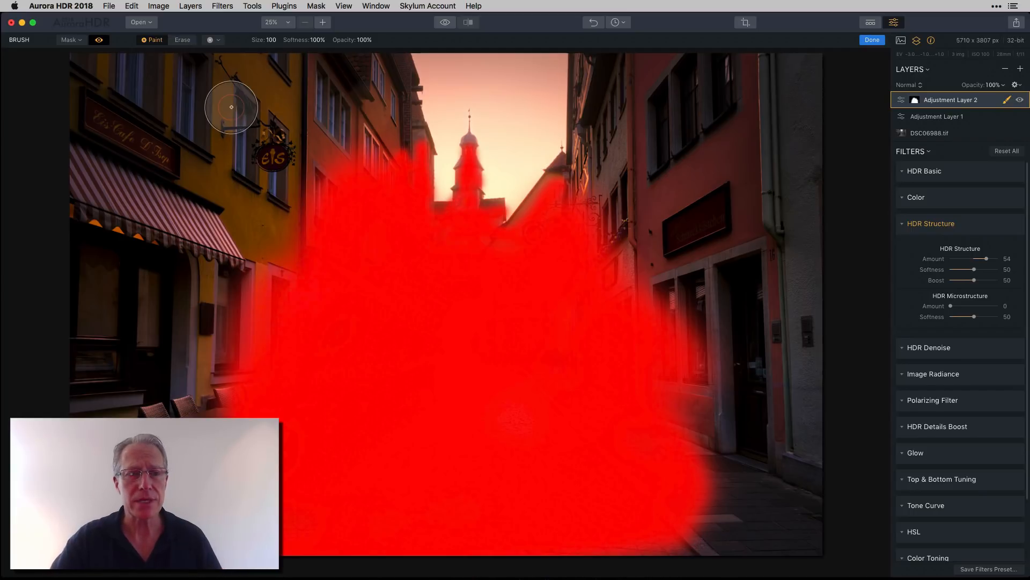
click(100, 40)
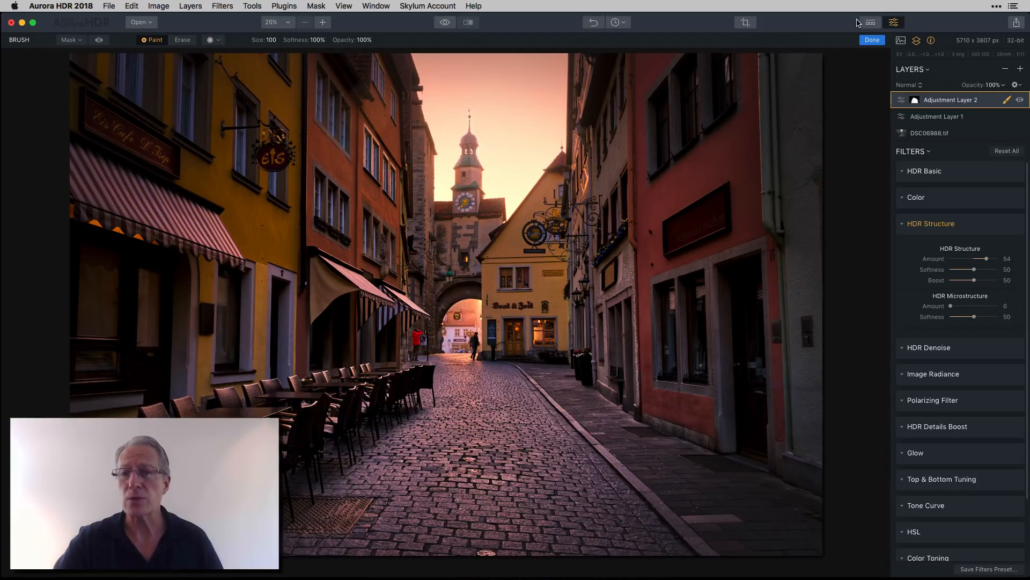
click(872, 39)
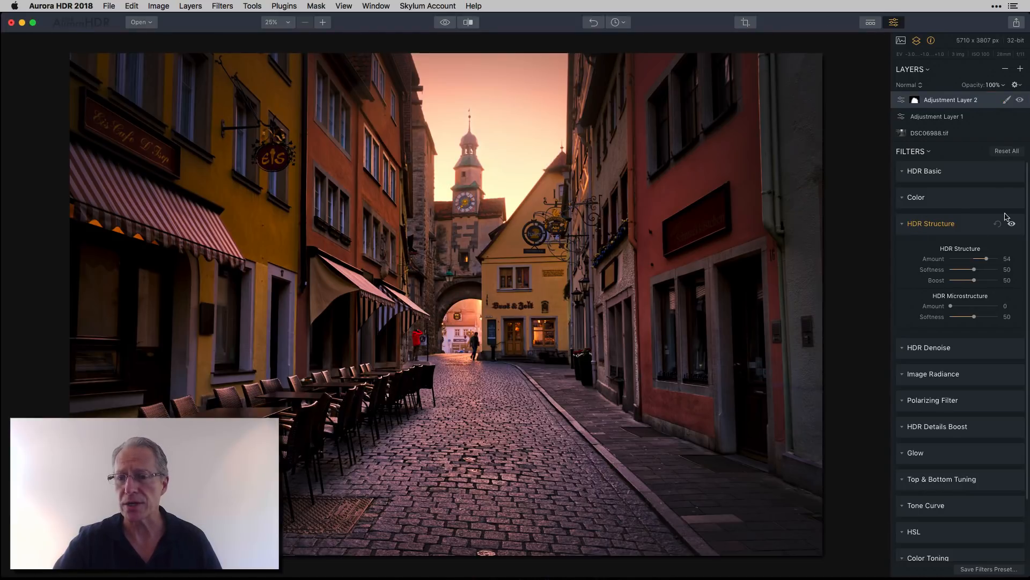
Collapse HDR Structure and compare the photo with and without the filter and Adjustment Layer 2.
click(905, 224)
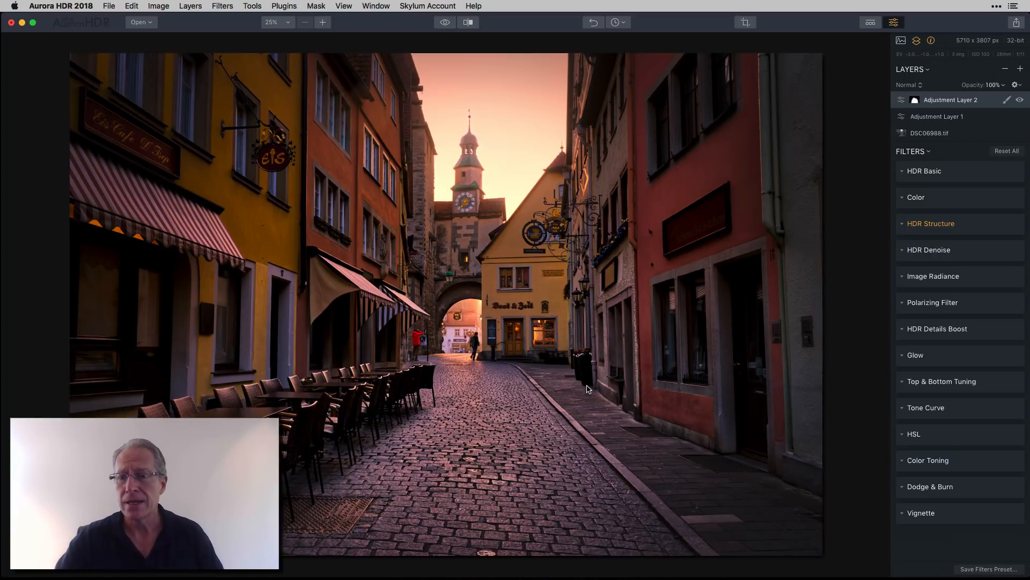
click(1012, 224)
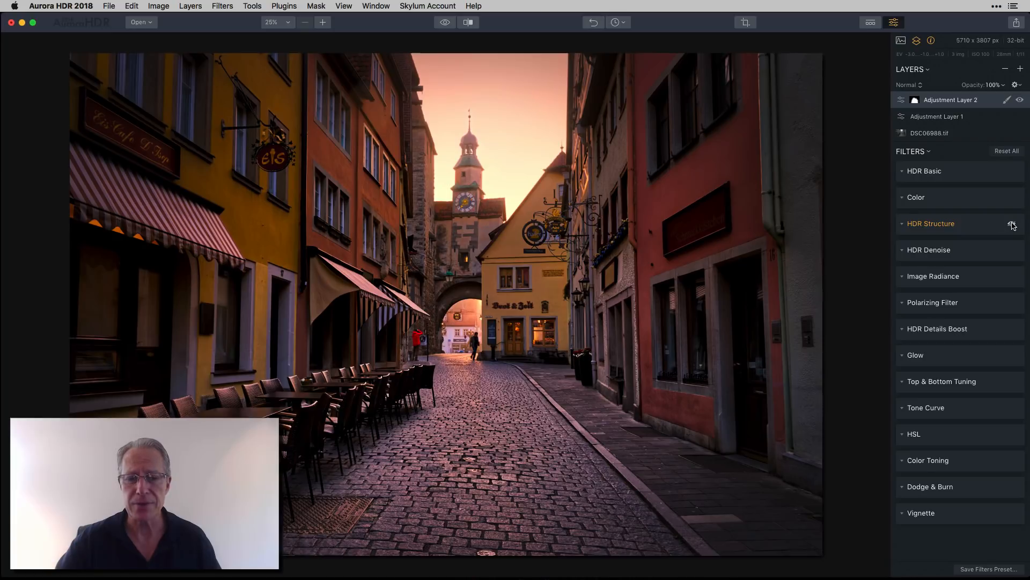
click(1012, 225)
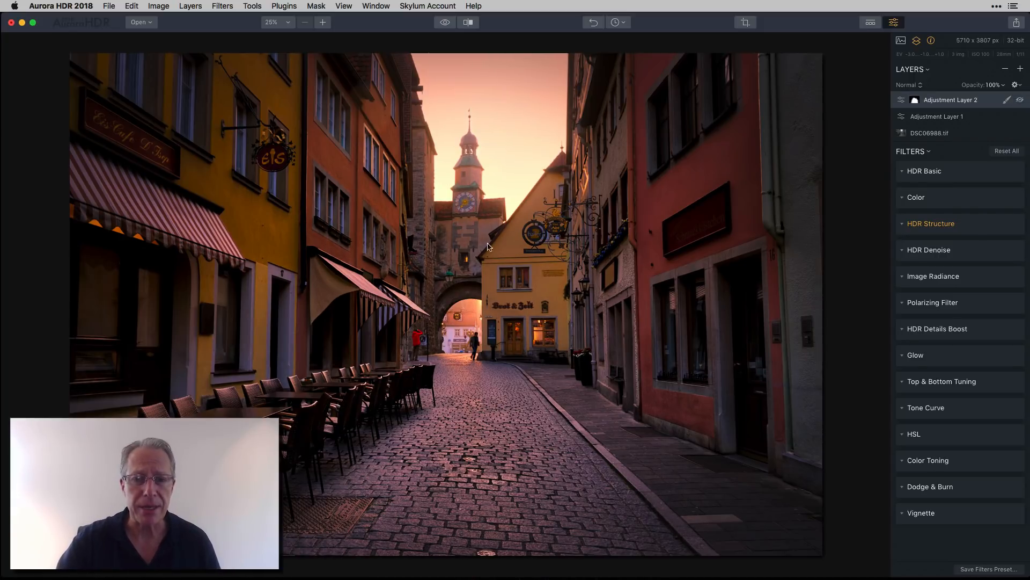
click(1020, 101)
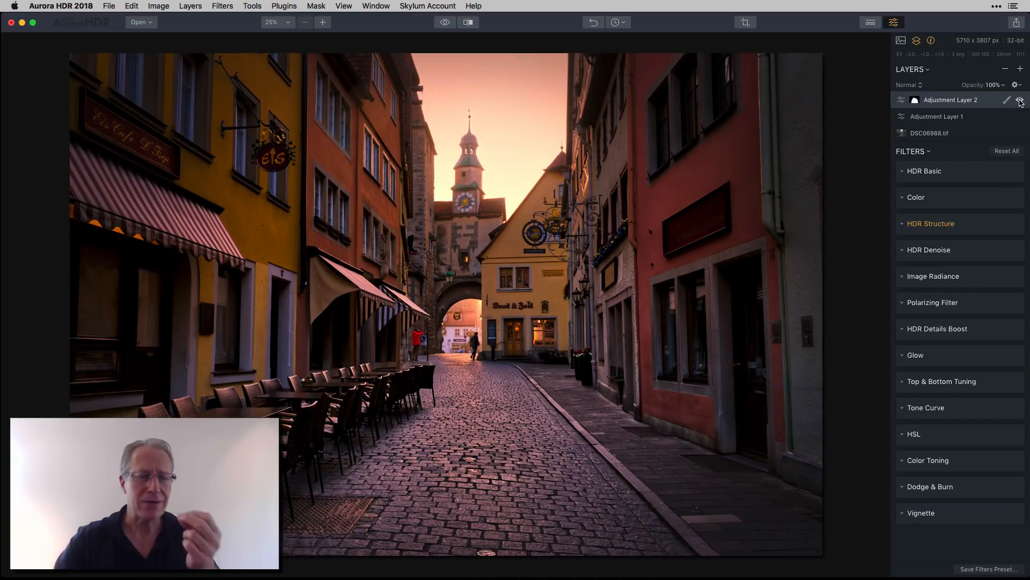
Compare the original and edited photo in the split before/after view with the divider past the clock tower, and in the full-image preview.
click(467, 23)
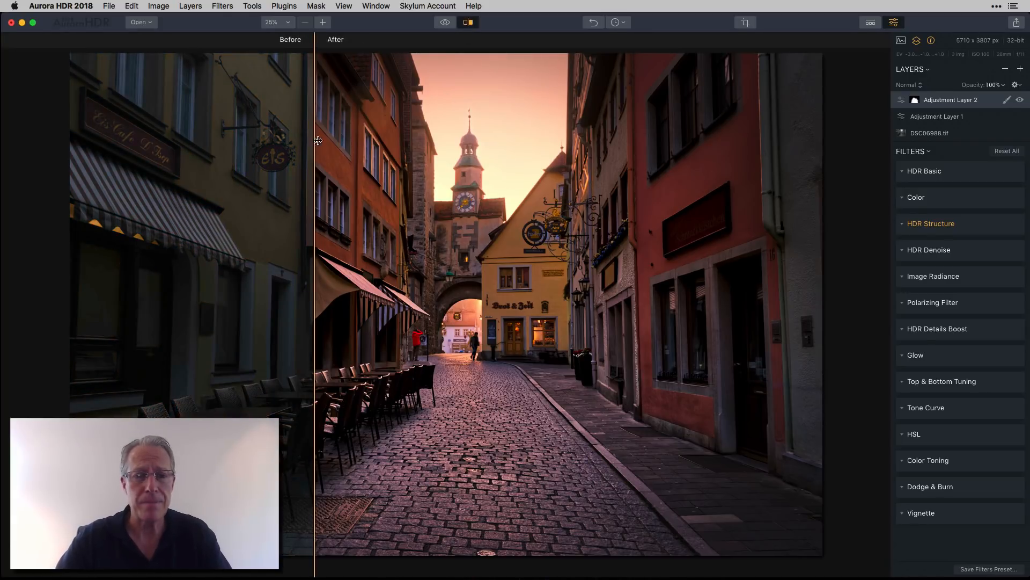
drag(314, 141, 500, 129)
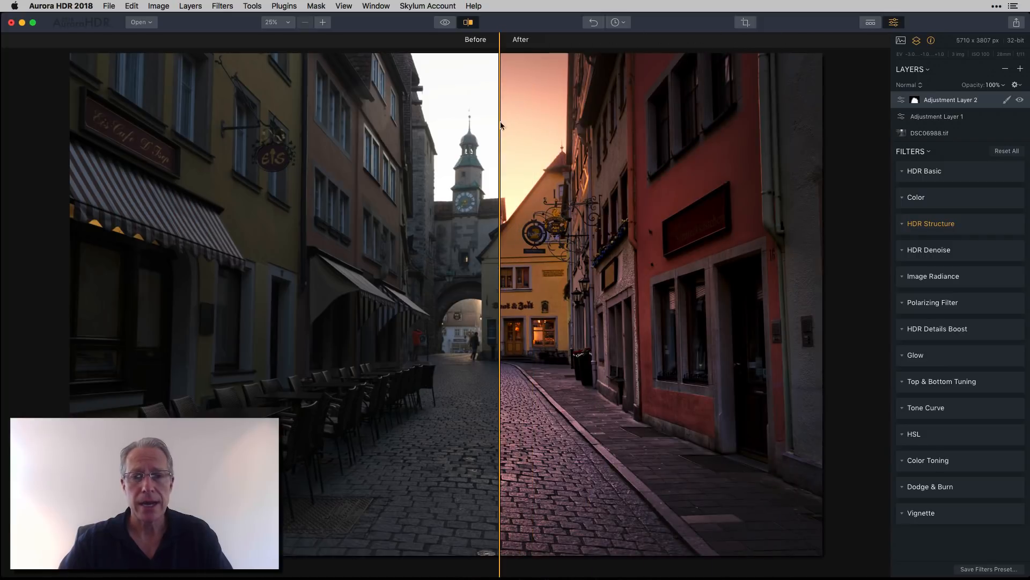
click(468, 24)
click(446, 24)
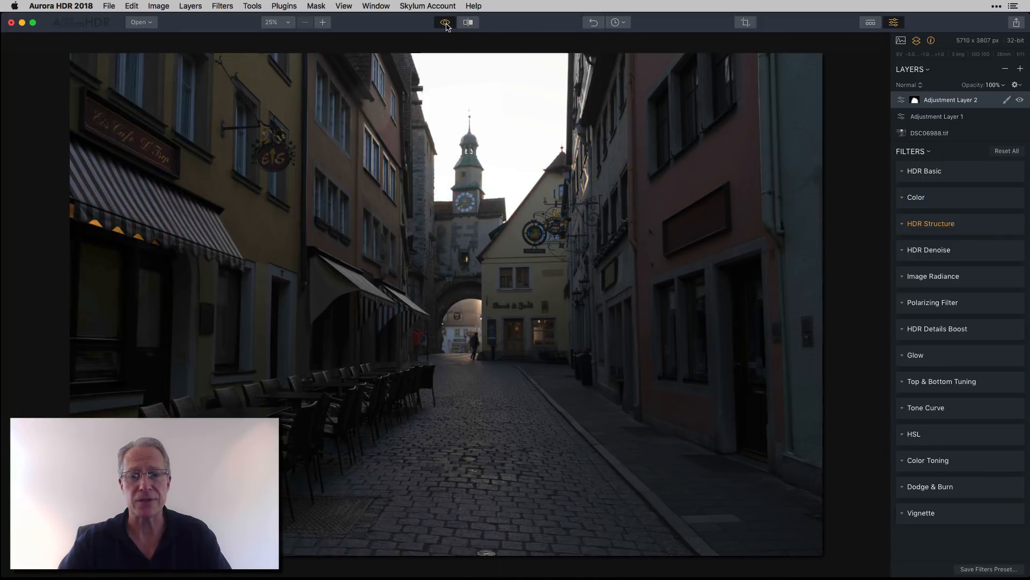
click(446, 23)
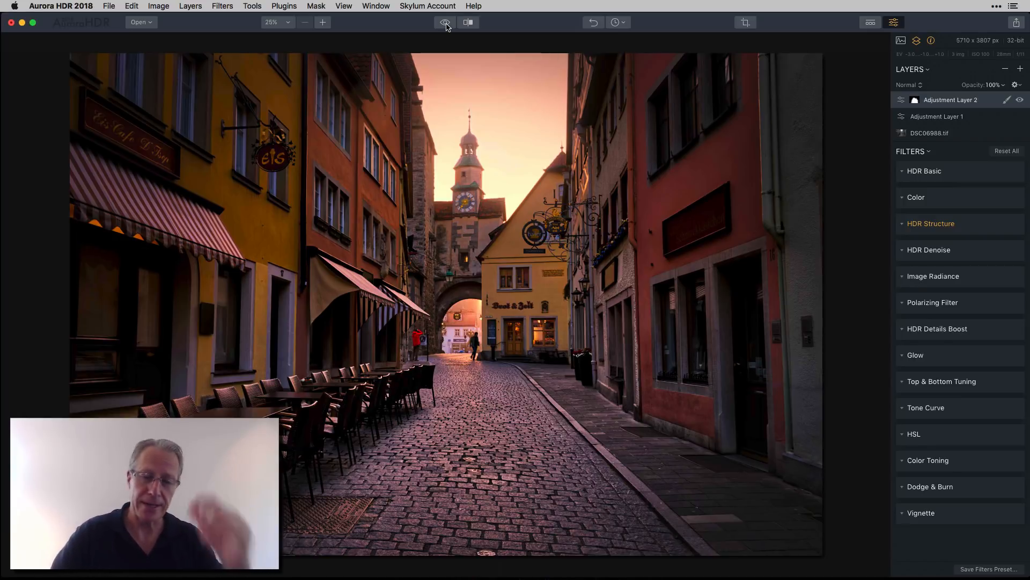
click(445, 23)
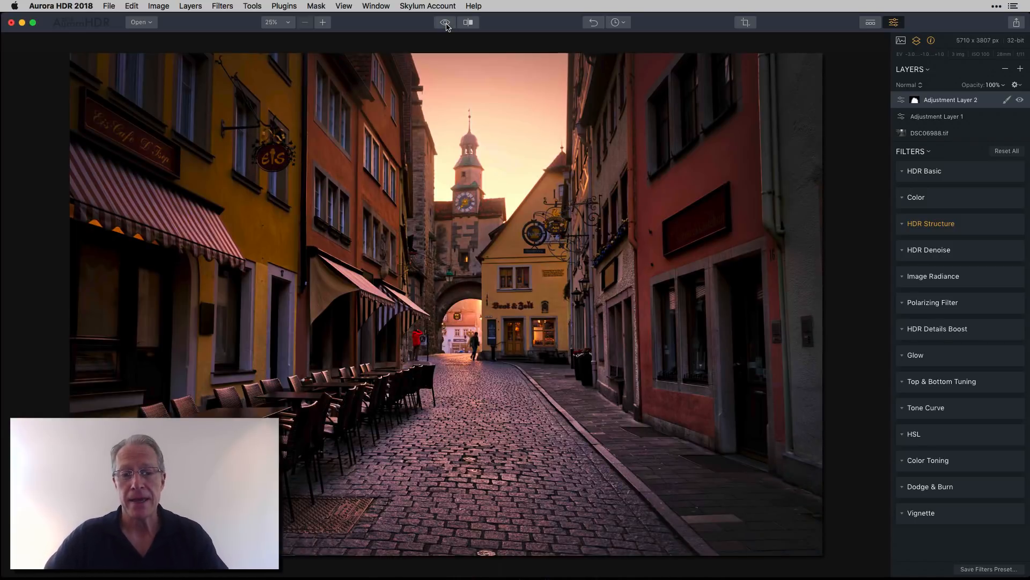